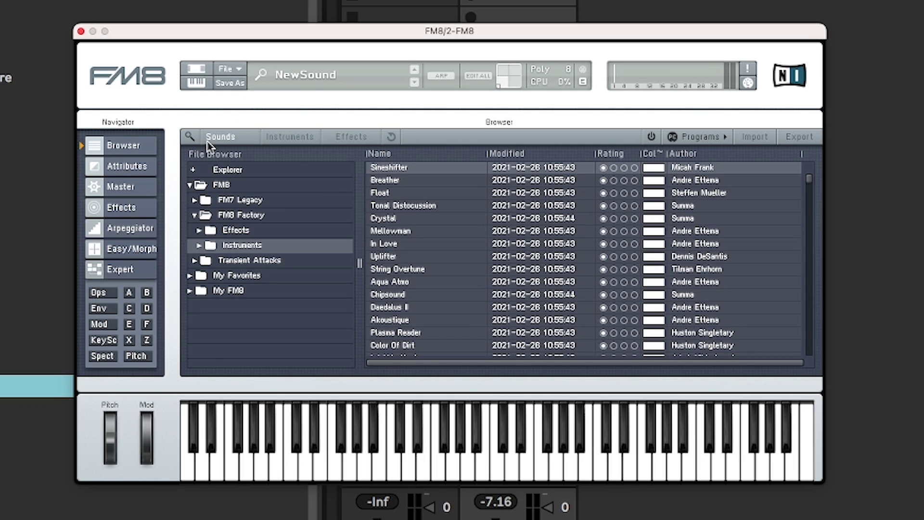
- In Expert view, raise operator F's output amount in the FM matrix from 80 to 100
click(125, 273)
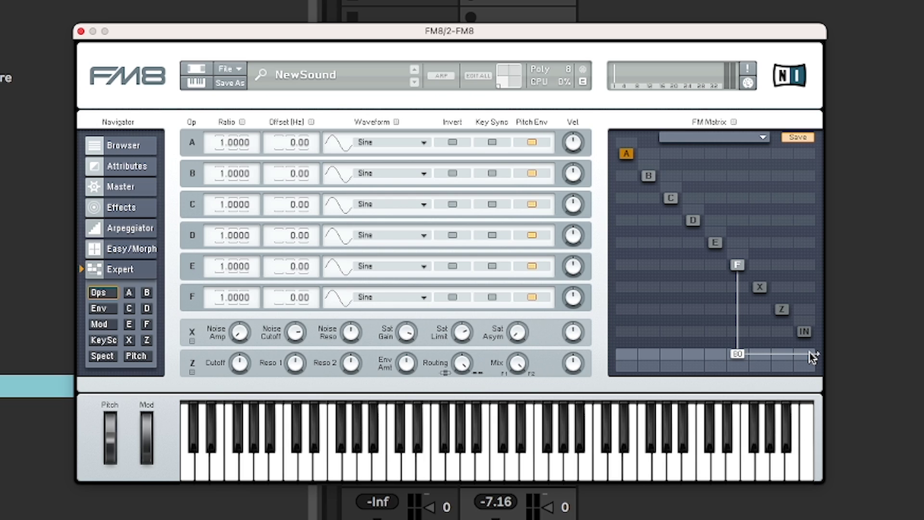
drag(737, 353, 741, 288)
drag(753, 377, 757, 278)
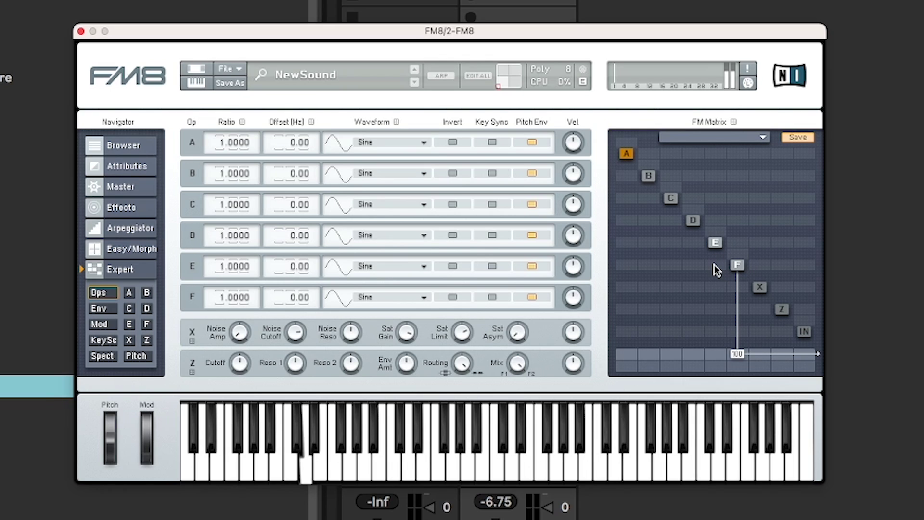
mouse_move(717, 265)
mouse_down()
mouse_move(712, 215)
mouse_move(709, 229)
mouse_move(717, 207)
mouse_move(740, 290)
mouse_move(717, 260)
mouse_up()
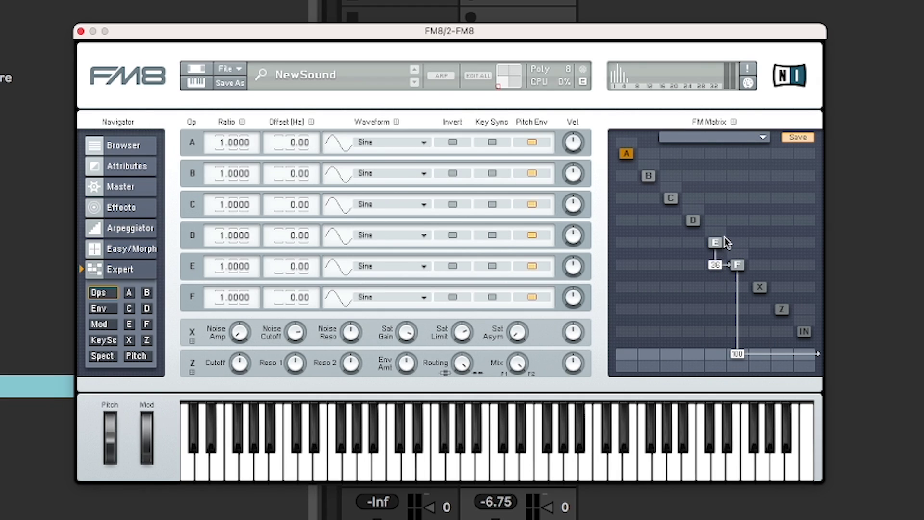
drag(738, 243, 739, 236)
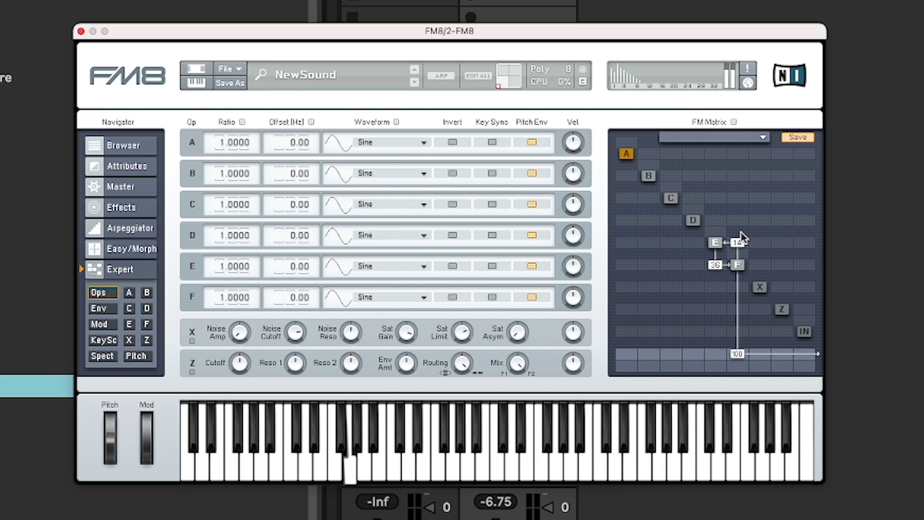
drag(716, 265, 716, 273)
drag(743, 244, 714, 290)
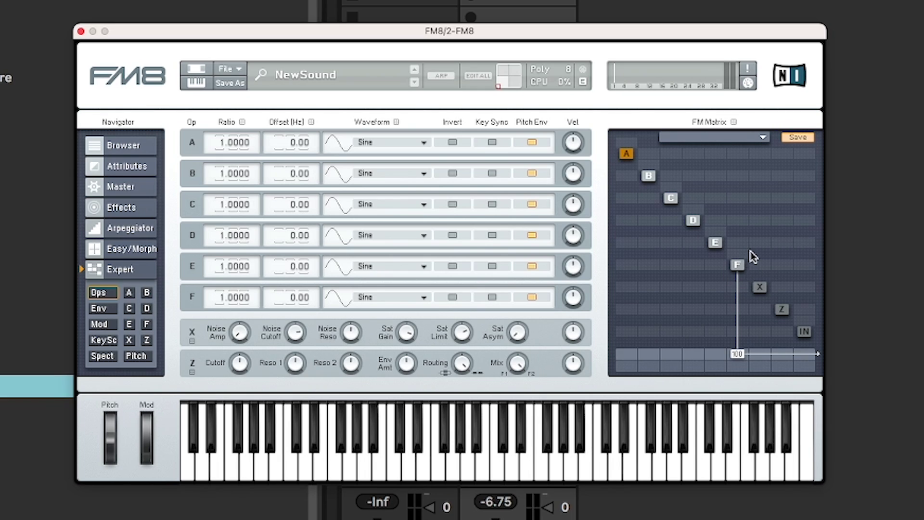
mouse_move(741, 253)
mouse_down()
mouse_move(743, 226)
mouse_move(721, 255)
mouse_move(737, 244)
mouse_move(736, 257)
mouse_up()
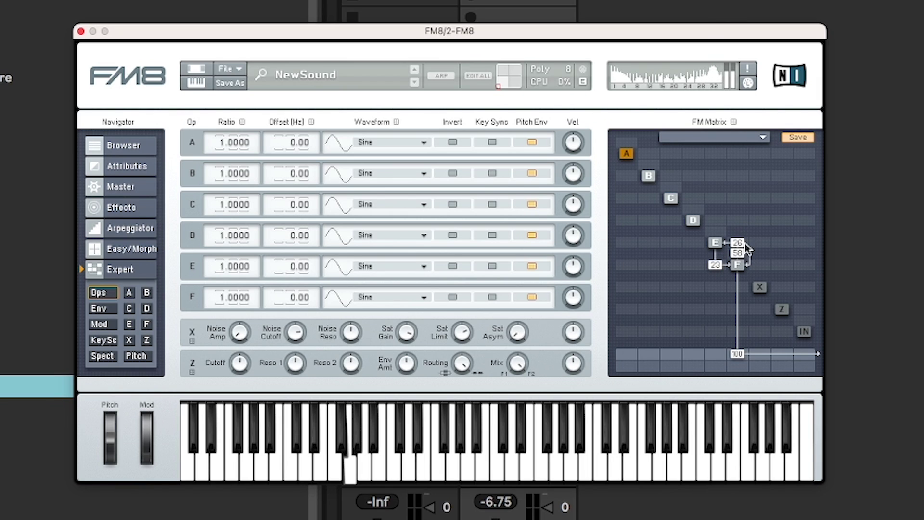
drag(748, 249, 744, 265)
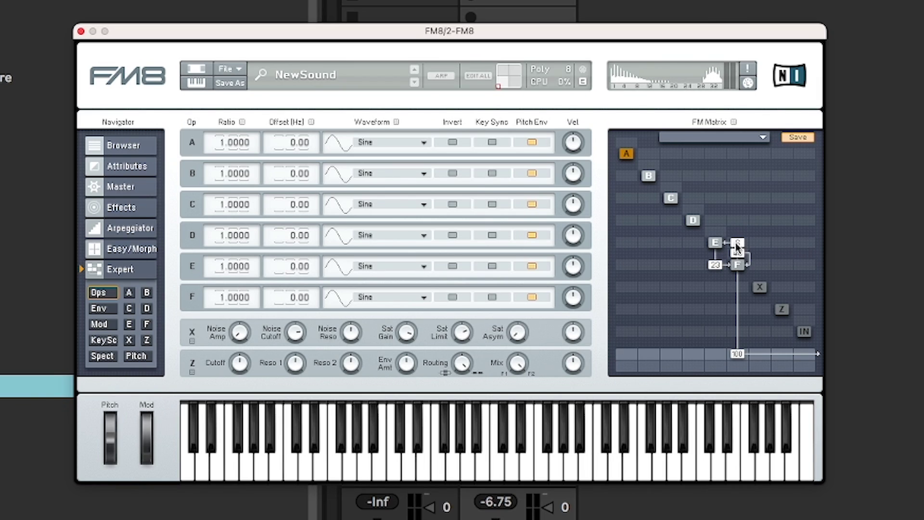
drag(718, 264, 747, 289)
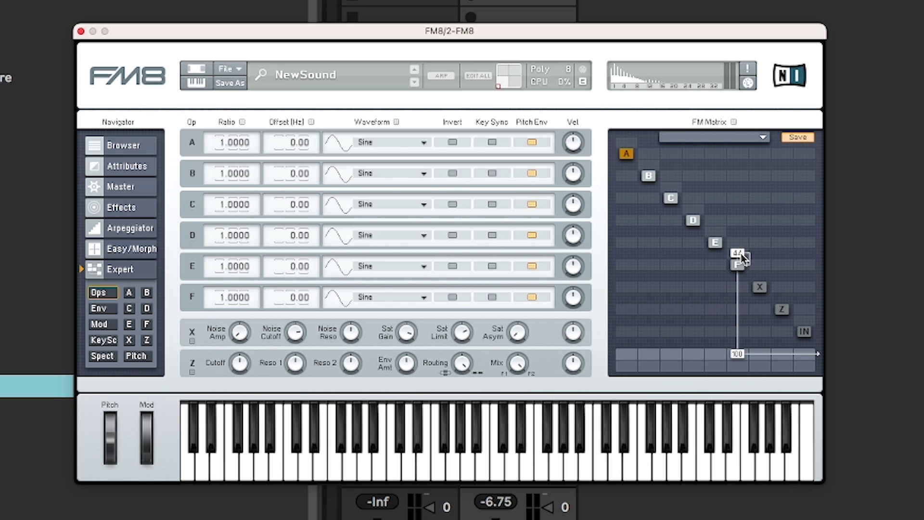
drag(740, 257, 836, 355)
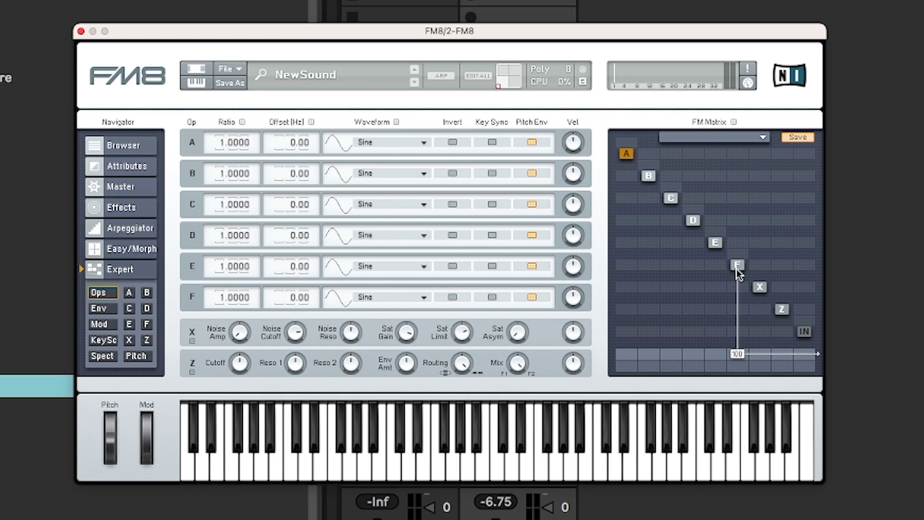
- Route noise operator X to the output at 78, with Noise Amp 19 and Saturator Level 100
click(761, 288)
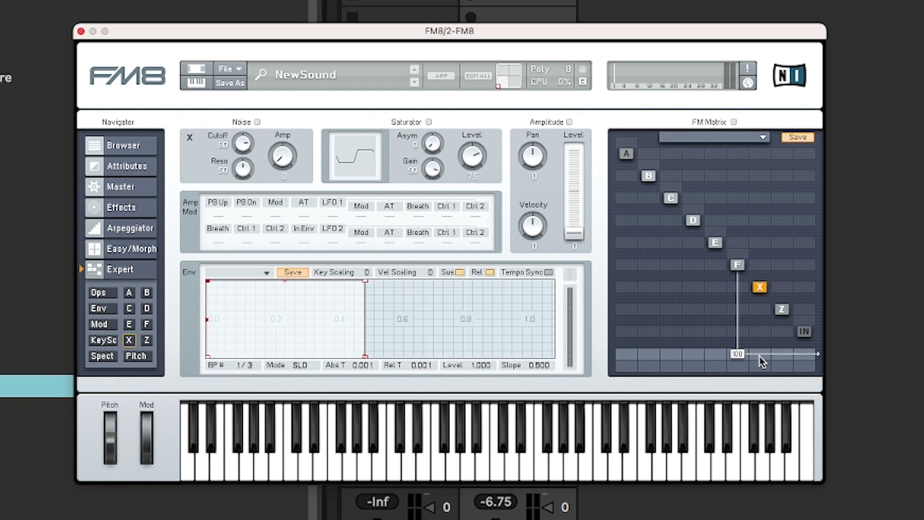
drag(759, 357, 756, 299)
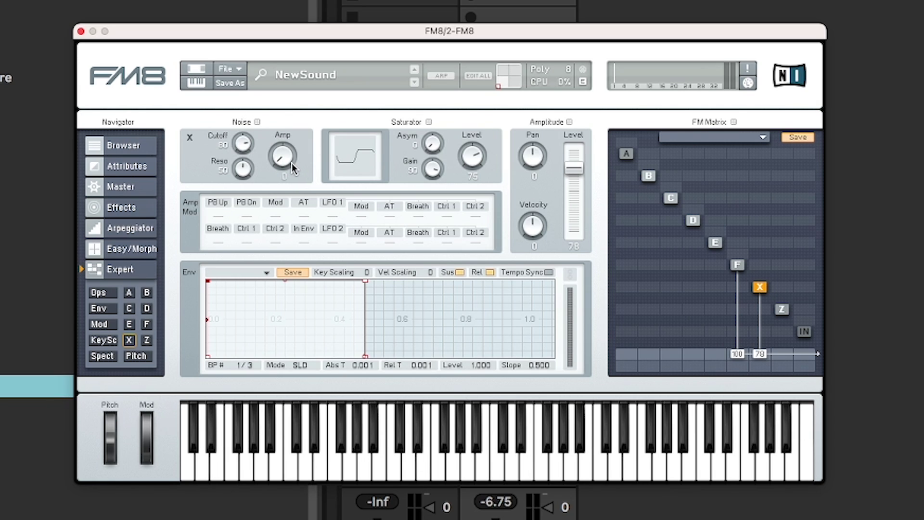
drag(283, 158, 282, 141)
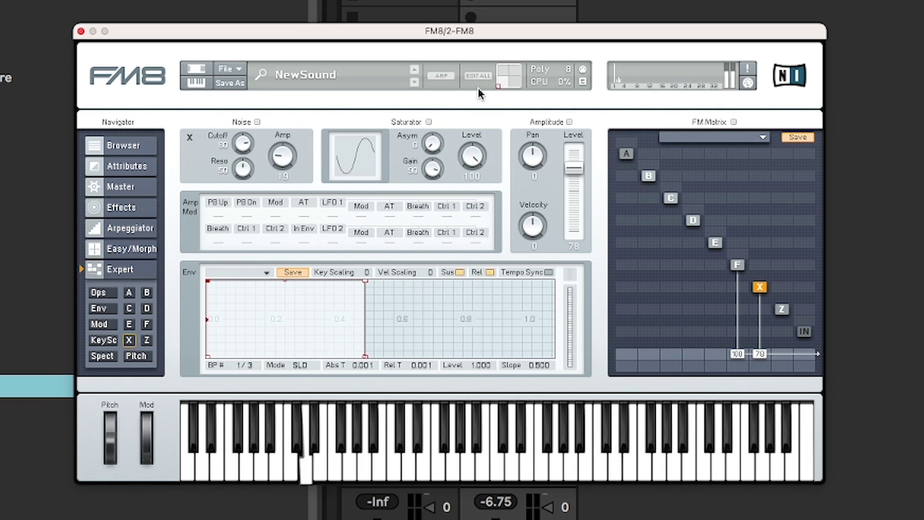
drag(482, 154, 482, 120)
drag(760, 264, 757, 284)
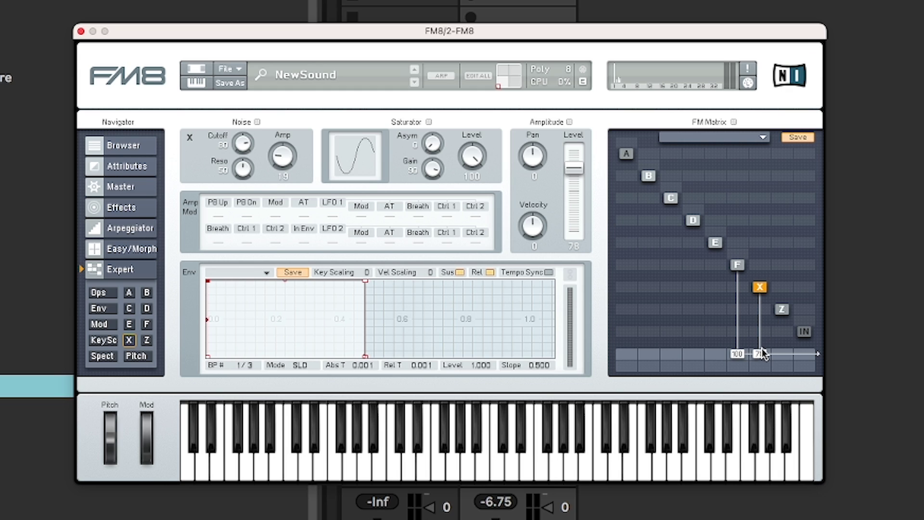
- Remove X from the output, add E→F modulation at 43, and route F through filter Z
drag(760, 354, 759, 411)
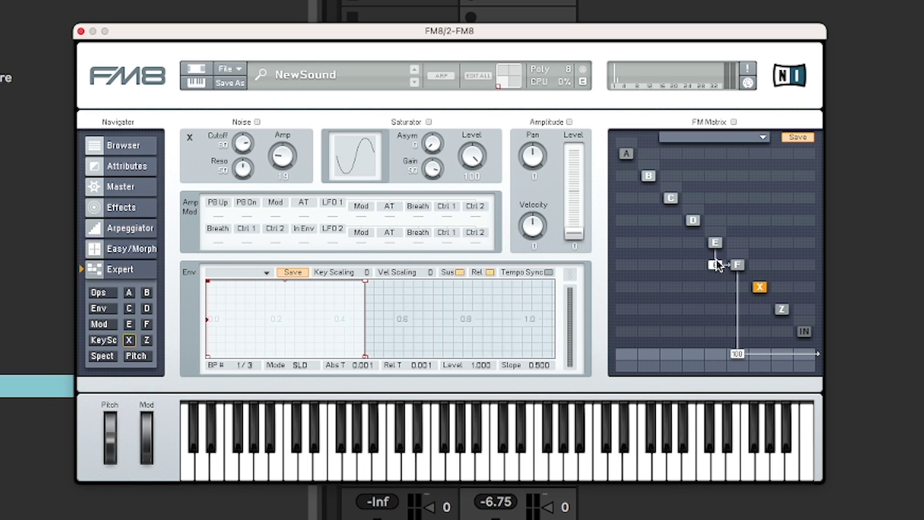
drag(716, 264, 718, 239)
drag(735, 402, 733, 442)
drag(739, 314, 743, 248)
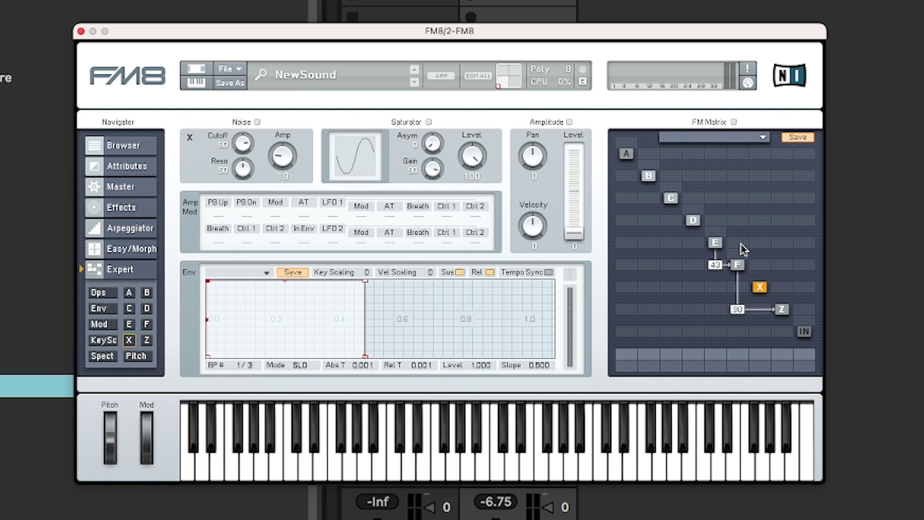
drag(780, 367, 782, 306)
- Lower filter Z's Filter 1 cutoff to 38
click(782, 309)
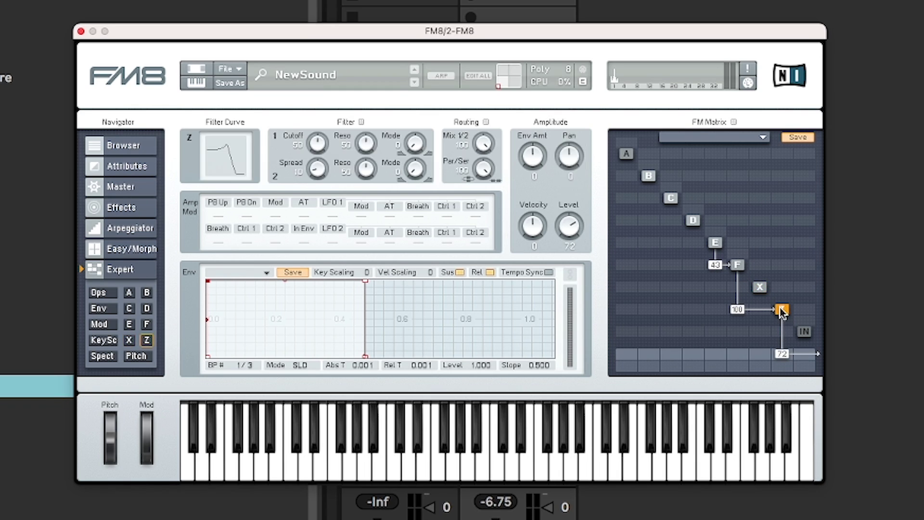
mouse_move(326, 147)
mouse_down()
mouse_move(323, 187)
mouse_move(320, 113)
mouse_move(329, 142)
mouse_move(317, 141)
mouse_move(331, 145)
mouse_up()
drag(781, 355, 807, 436)
- Remove the F→Z and E→F routings and send operator F straight back to the output
drag(736, 315, 766, 462)
drag(715, 265, 740, 402)
drag(733, 359, 726, 284)
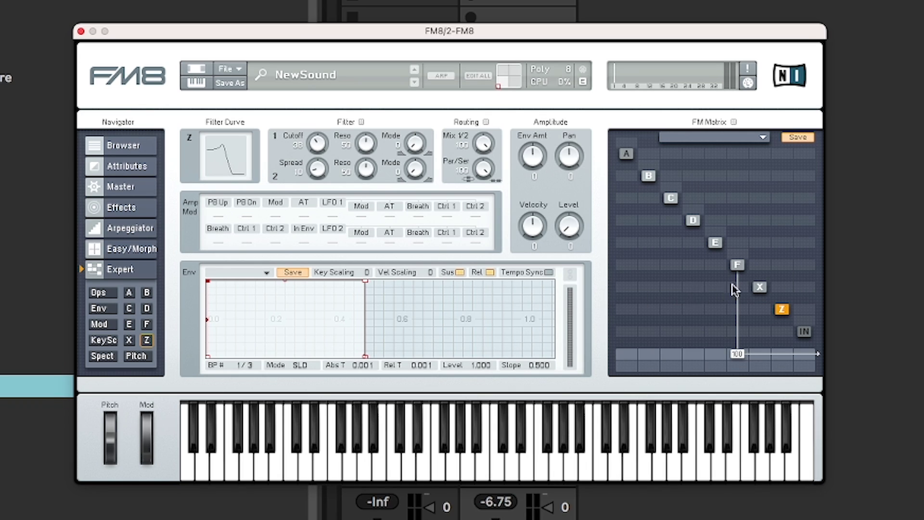
- Step through operators E, D and C, ending on operator F's settings
click(715, 243)
click(693, 220)
click(671, 198)
click(694, 221)
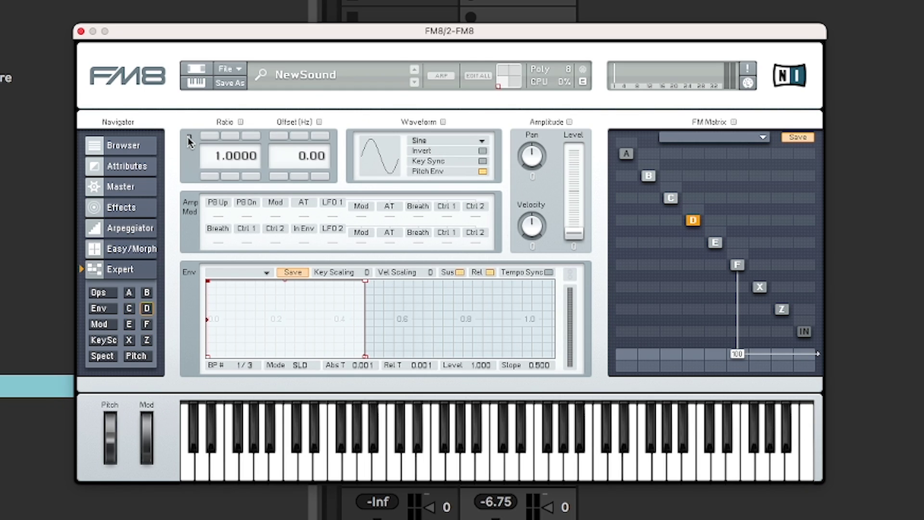
click(714, 242)
click(737, 264)
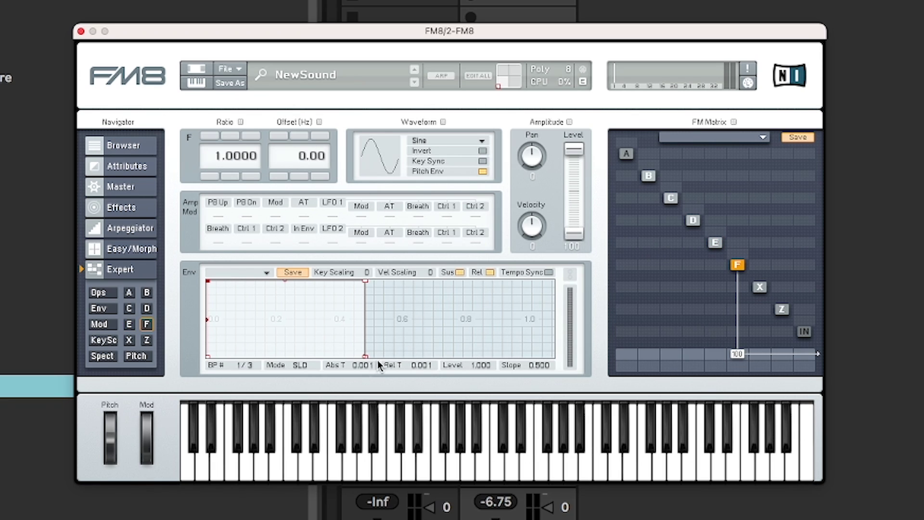
- Reshape F's envelope, lengthening the attack to 0.363 and extending the decay tail
drag(365, 359, 518, 401)
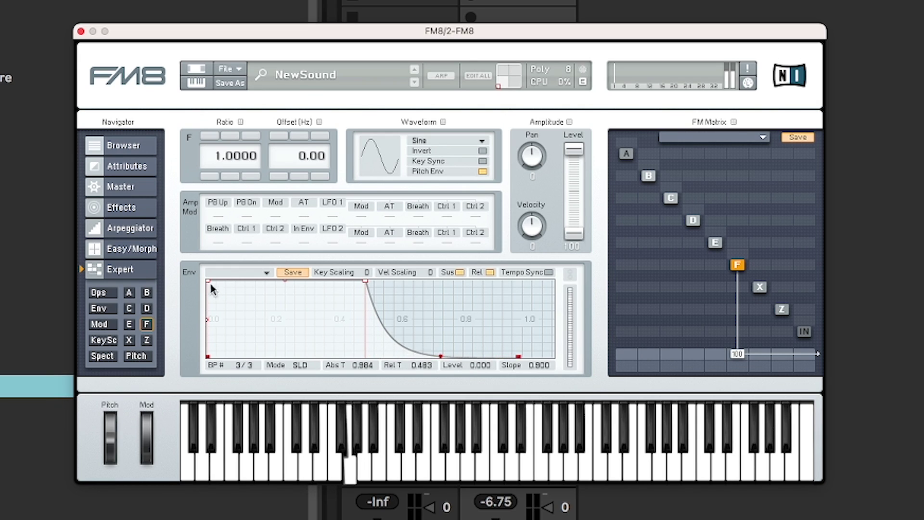
drag(207, 281, 254, 280)
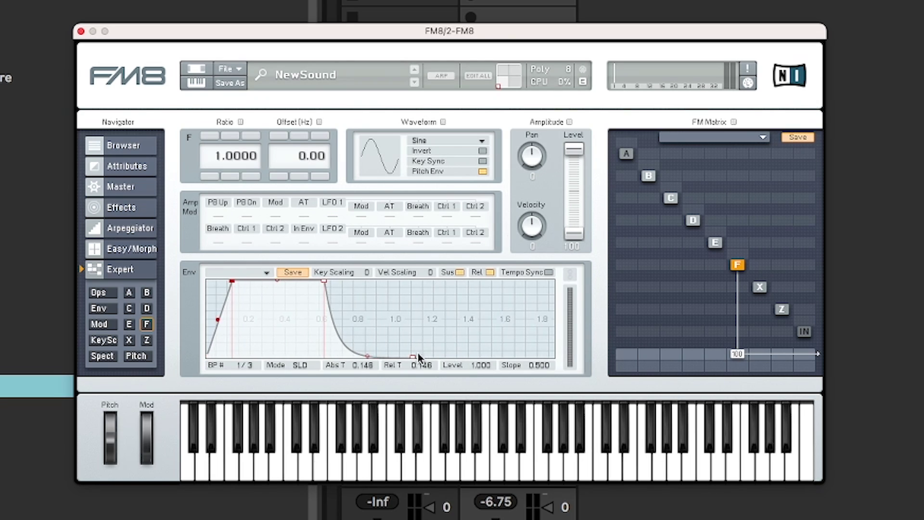
drag(414, 357, 487, 371)
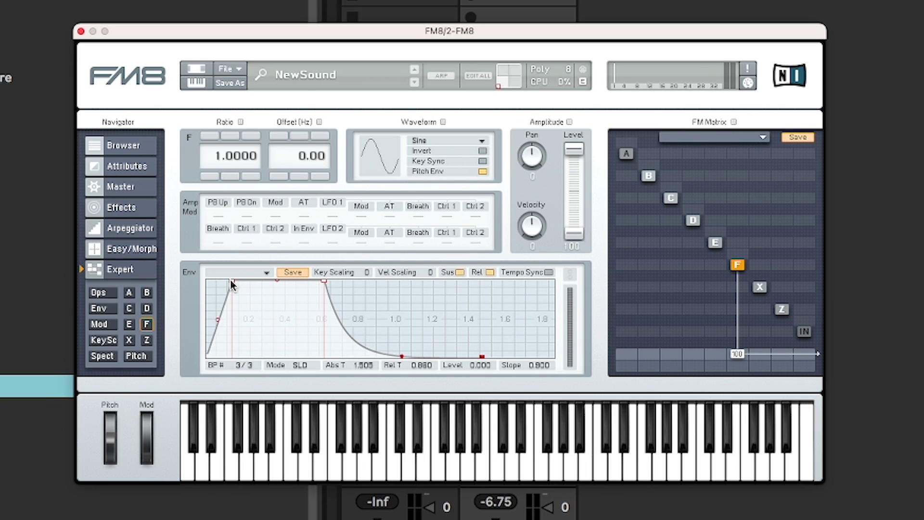
drag(231, 280, 273, 281)
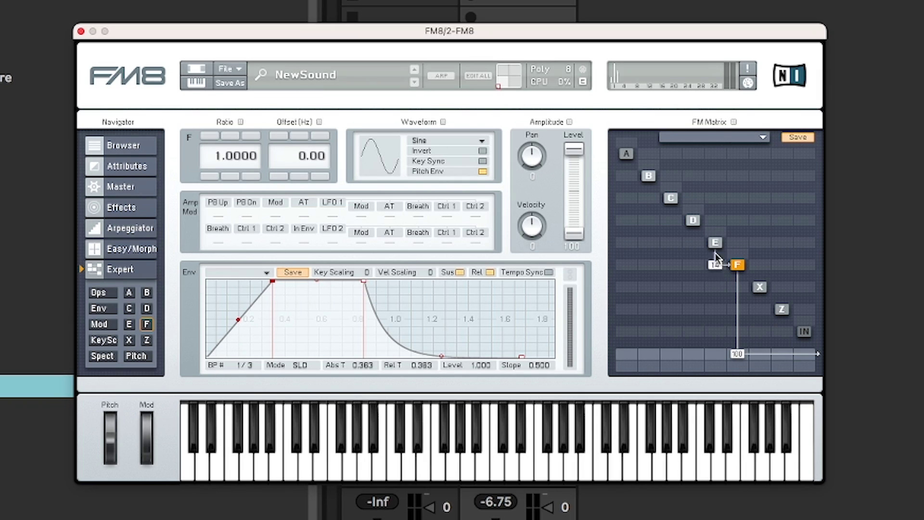
- Add breakpoints to F's envelope to form a quick attack peak near 0.7 and a dip
double_click(234, 335)
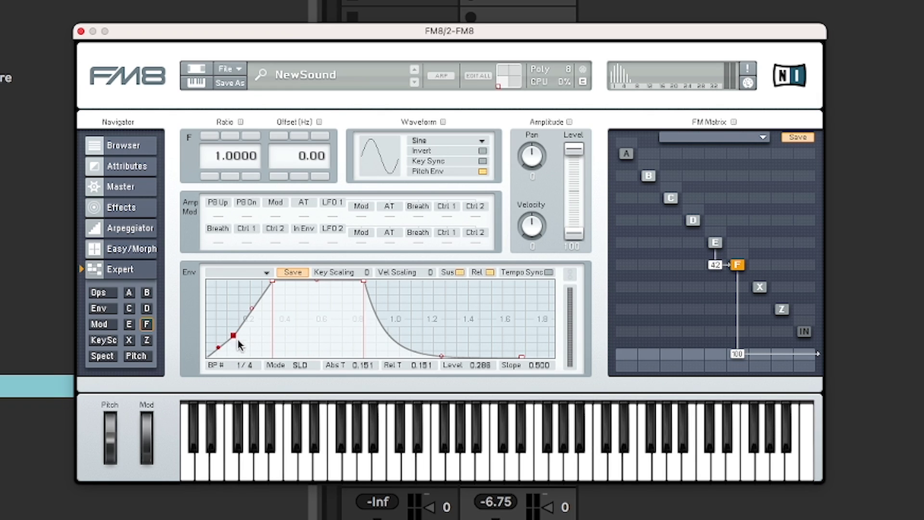
double_click(255, 310)
drag(234, 336, 254, 331)
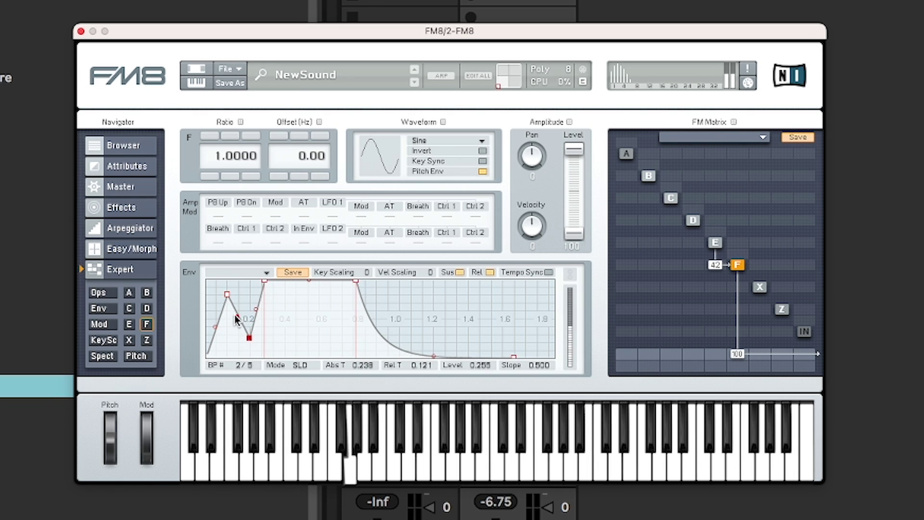
drag(226, 294, 219, 280)
drag(254, 330, 241, 346)
drag(219, 280, 227, 305)
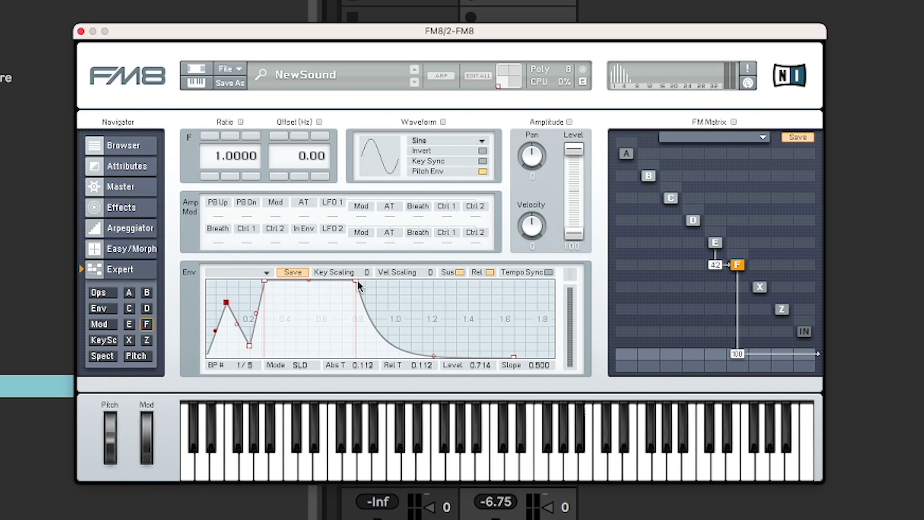
drag(357, 281, 382, 278)
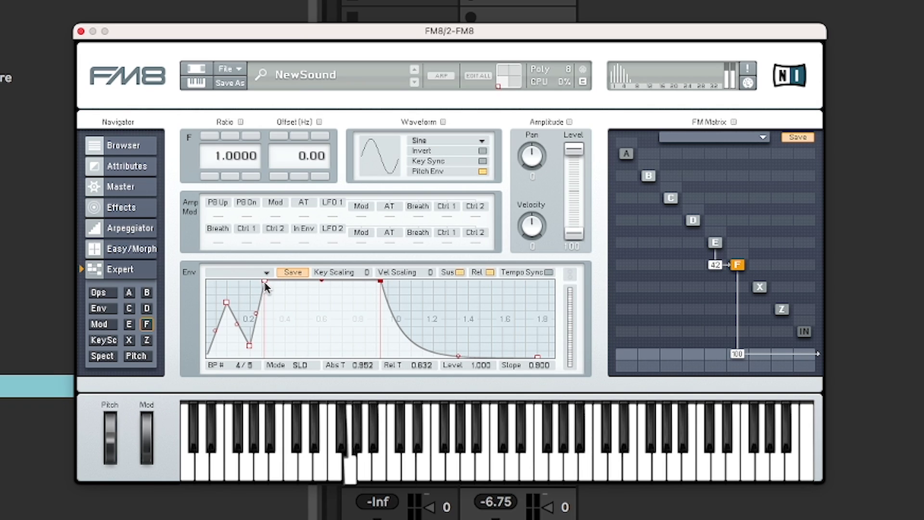
- Add breakpoints forming a second dip in F's envelope, and raise E→F modulation to 63
double_click(278, 331)
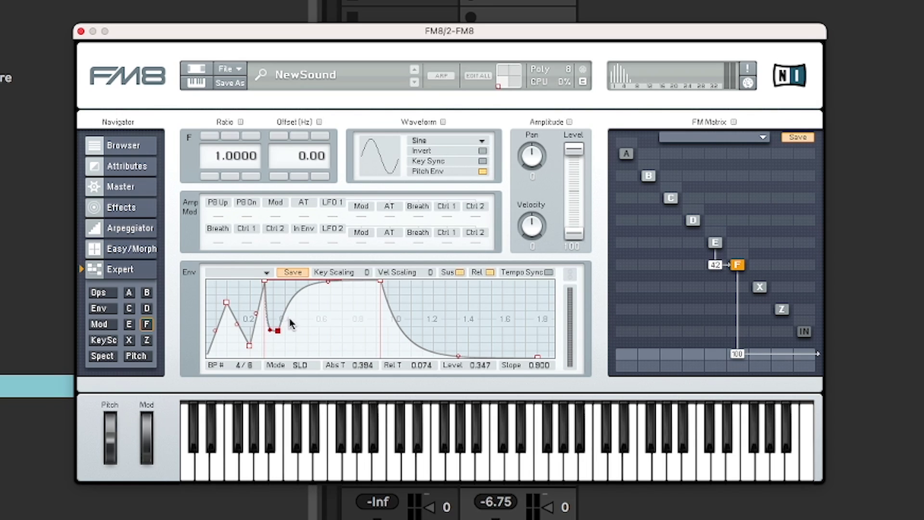
double_click(303, 286)
double_click(304, 337)
double_click(328, 321)
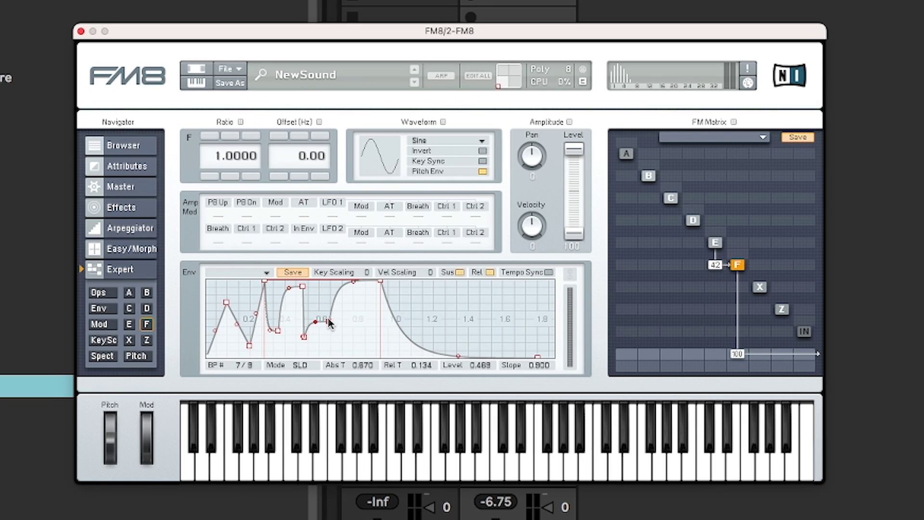
double_click(339, 290)
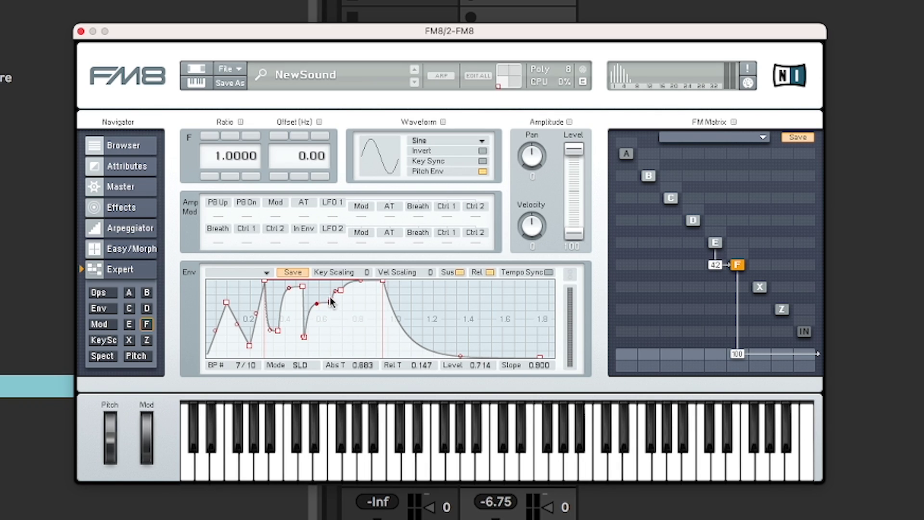
drag(304, 336, 312, 296)
drag(716, 269, 717, 260)
- On operator E's envelope, stretch the end into a decay and turn the start into an attack ramp
click(716, 242)
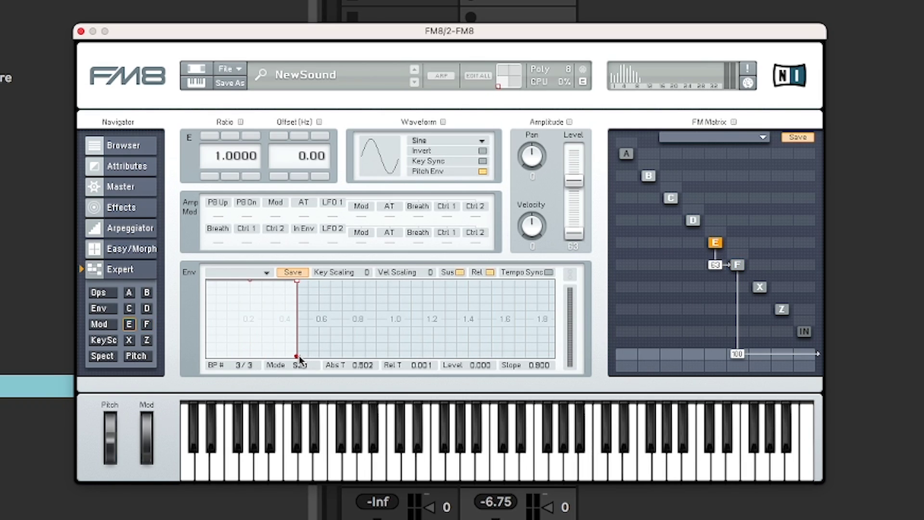
drag(298, 357, 378, 357)
click(297, 283)
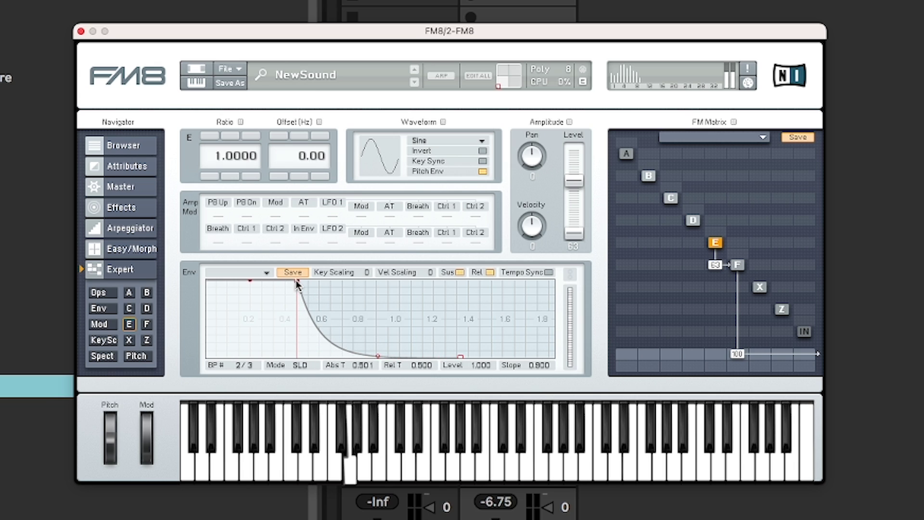
drag(297, 284, 366, 325)
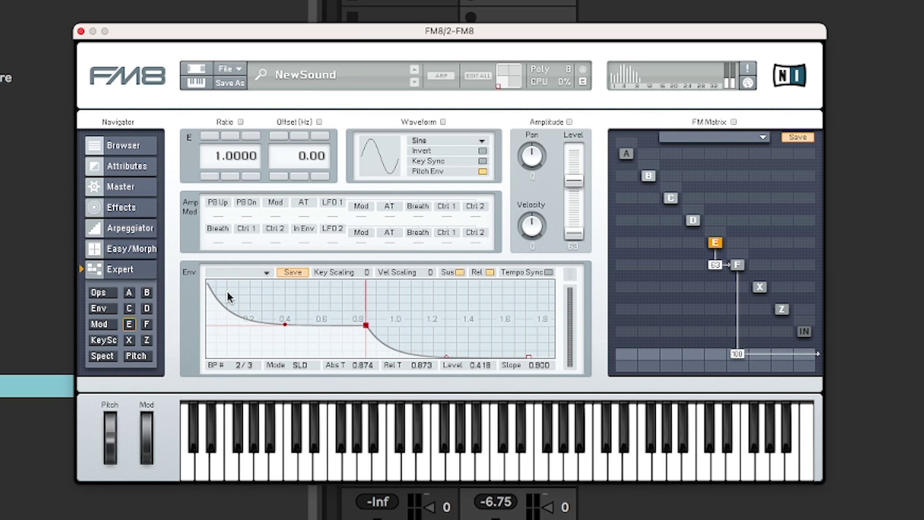
drag(209, 282, 326, 306)
- Add several breakpoints to E's envelope and reposition them into bumps and a dip
double_click(339, 338)
double_click(421, 303)
double_click(450, 341)
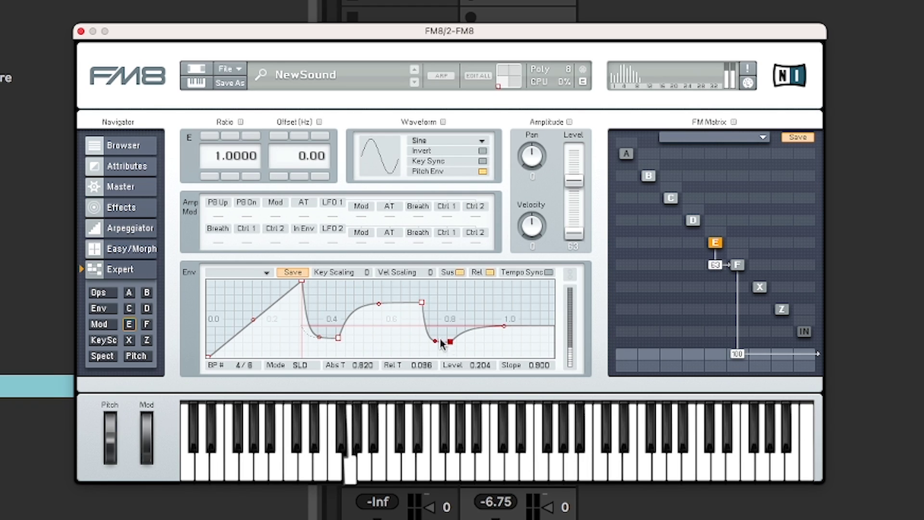
double_click(384, 289)
double_click(522, 339)
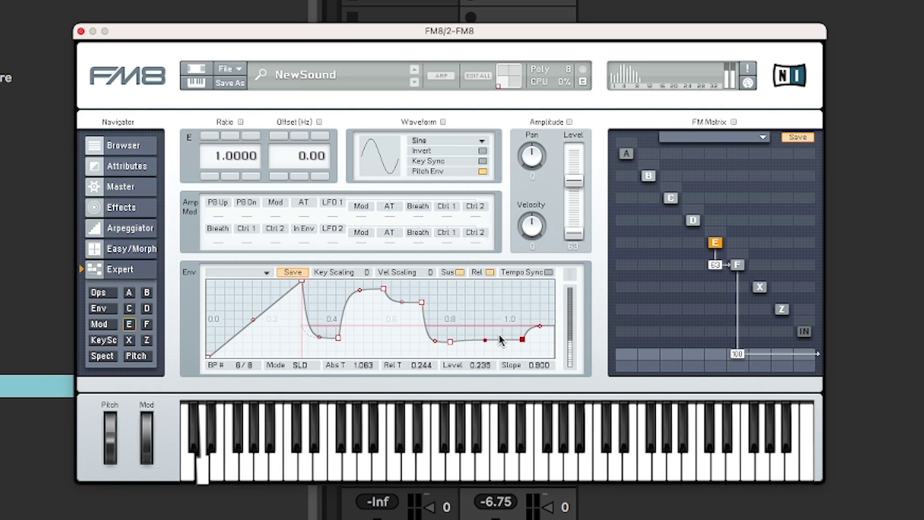
double_click(481, 340)
drag(481, 341, 481, 307)
drag(422, 301, 417, 324)
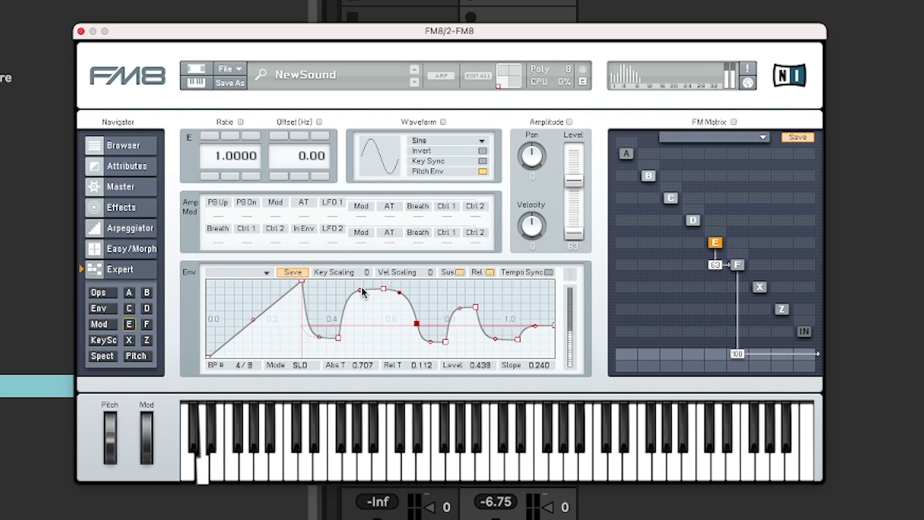
drag(362, 293, 363, 336)
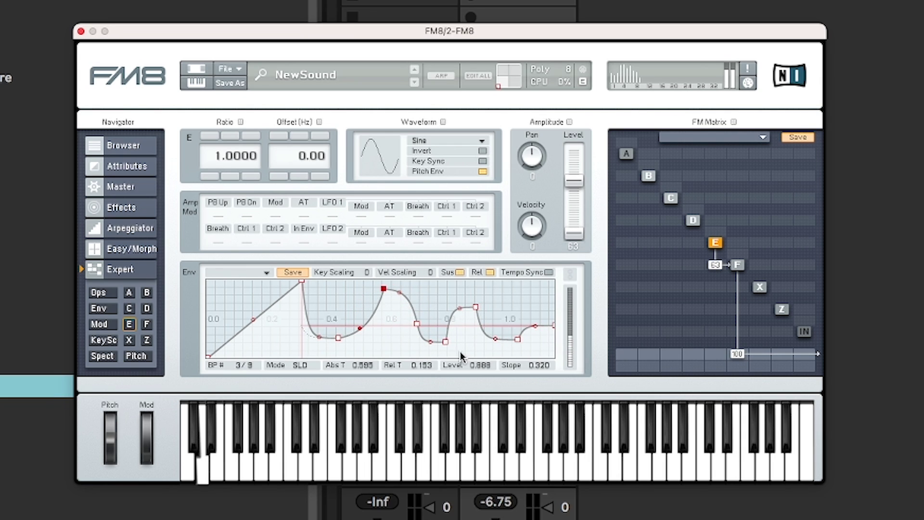
drag(461, 351, 410, 340)
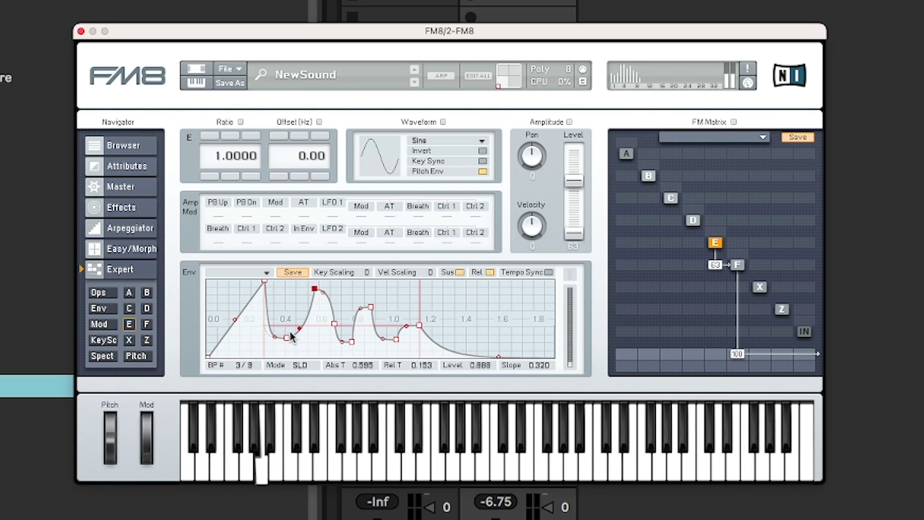
- Delete the extra breakpoints until three remain, raising and delaying the middle one
drag(287, 337, 267, 334)
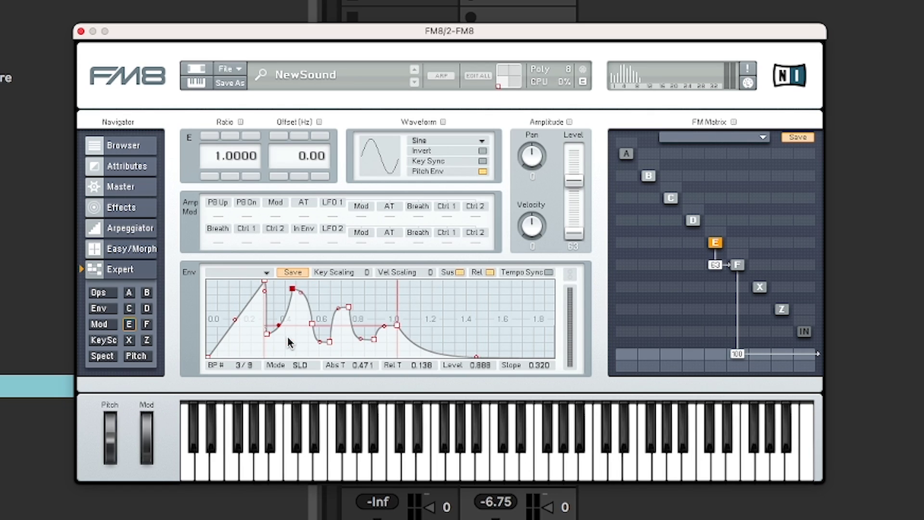
double_click(292, 289)
double_click(324, 308)
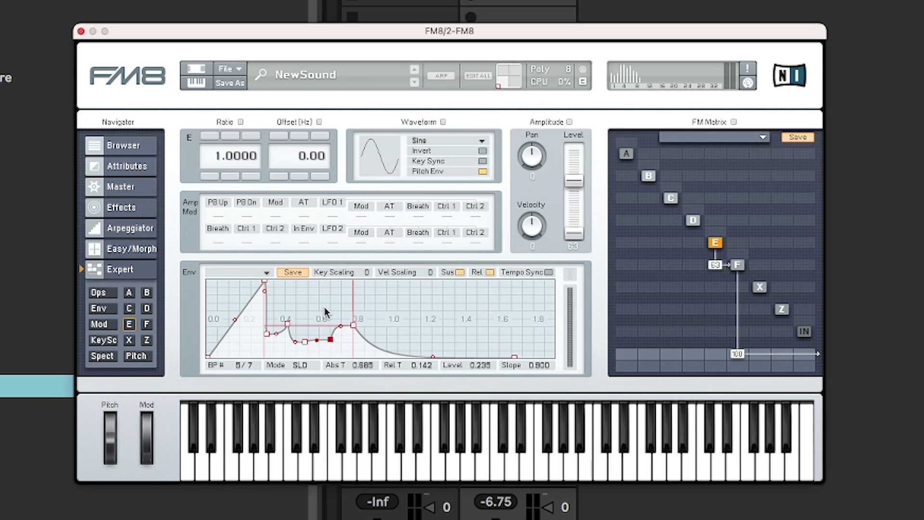
double_click(330, 340)
double_click(308, 342)
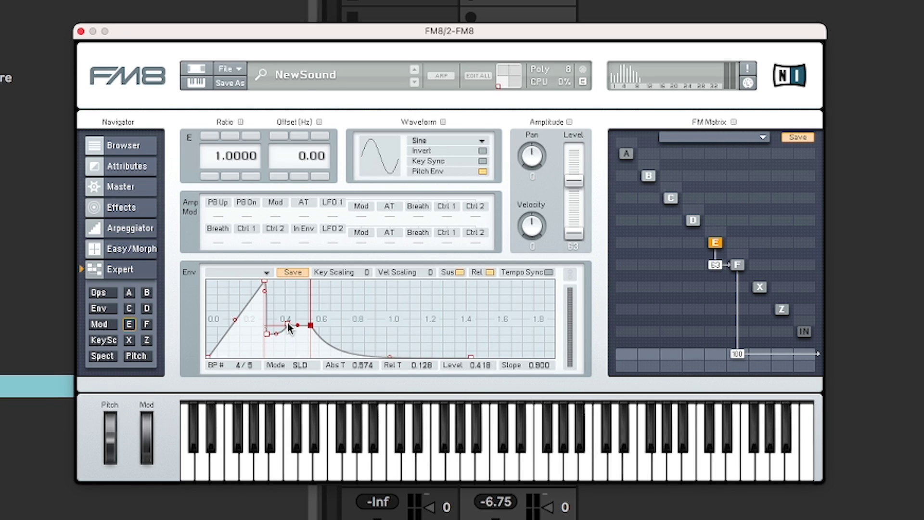
double_click(289, 325)
double_click(268, 335)
drag(291, 326, 302, 305)
- Load the Gate preset for operator E's envelope and drag its last breakpoint out to about 0.918
click(266, 273)
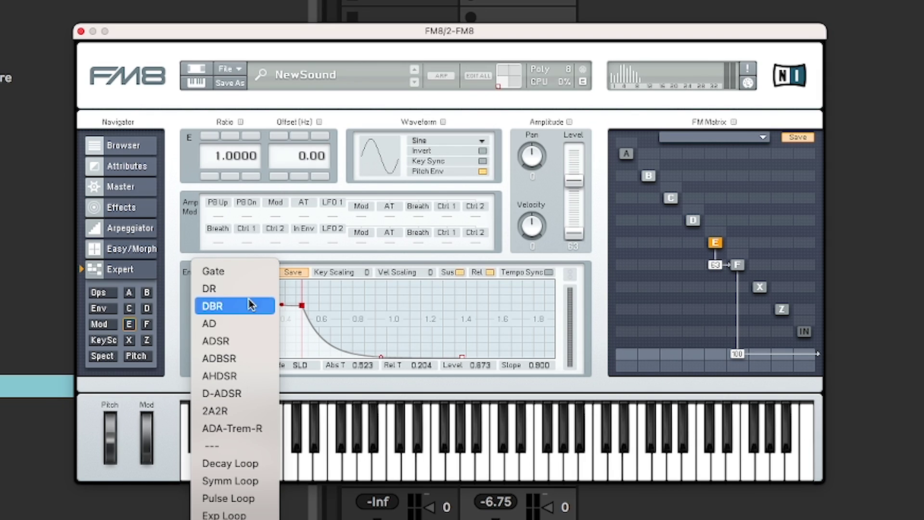
click(244, 267)
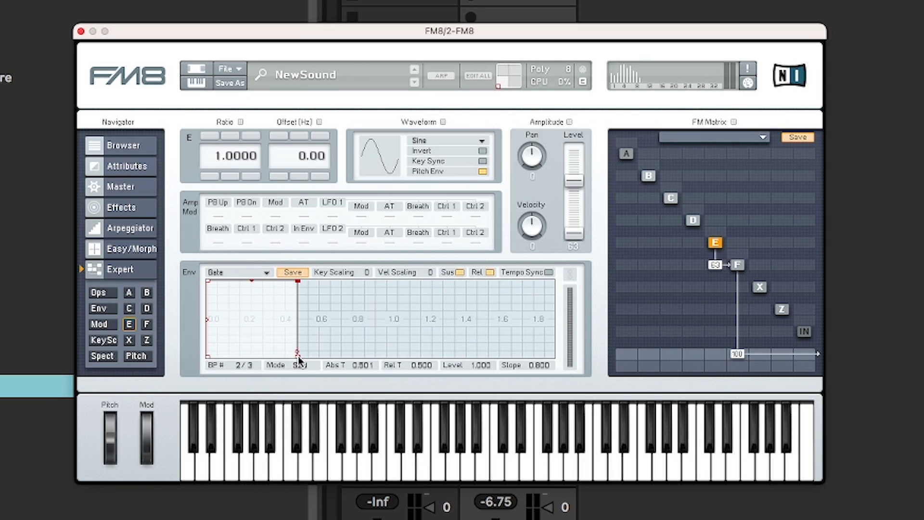
drag(298, 356, 371, 384)
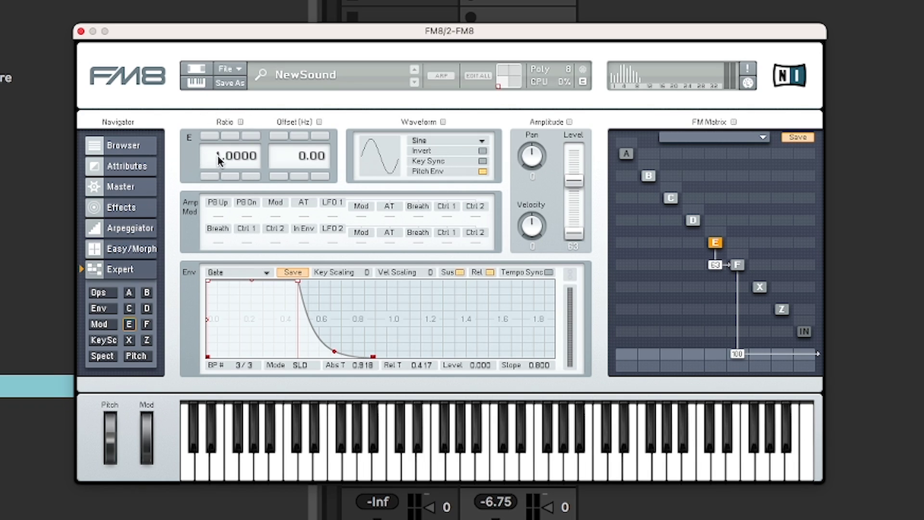
- Set operator E's ratio to 0, then fix operator F at ratio 0 with a 42.10 Hz offset
drag(217, 156, 199, 247)
click(738, 265)
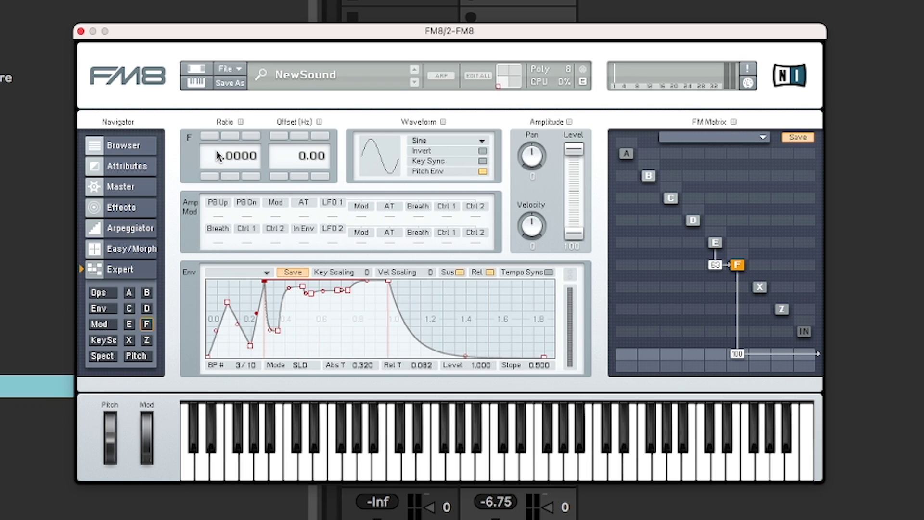
drag(218, 155, 219, 211)
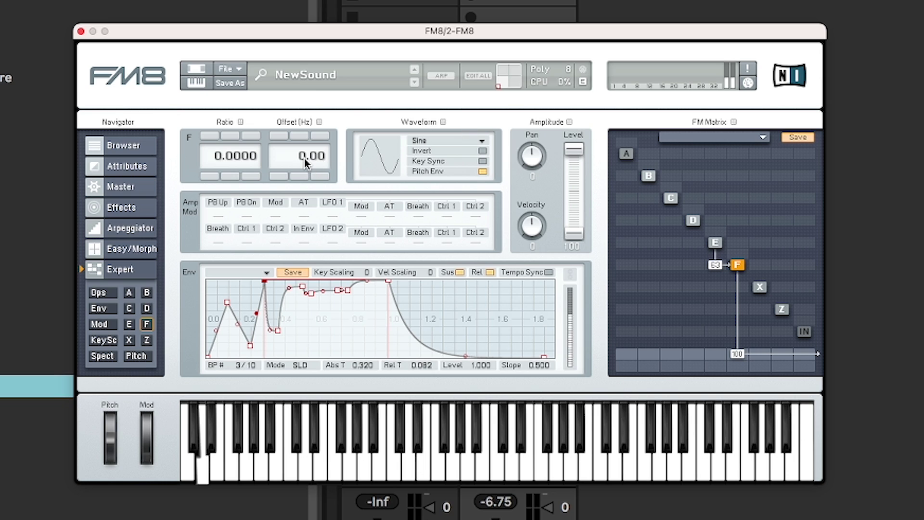
drag(304, 158, 306, 2)
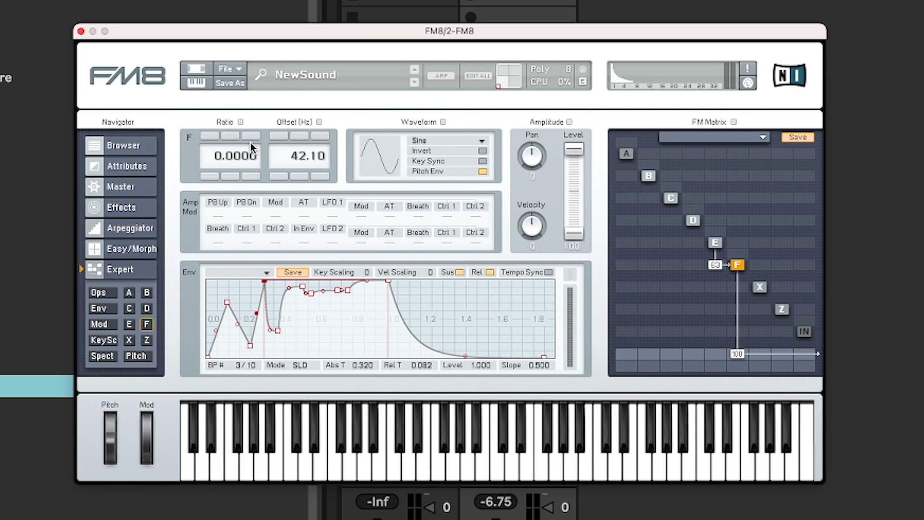
- Return operator E to ratio 1.0000 with a 0 Hz offset
click(715, 242)
drag(279, 155, 578, 117)
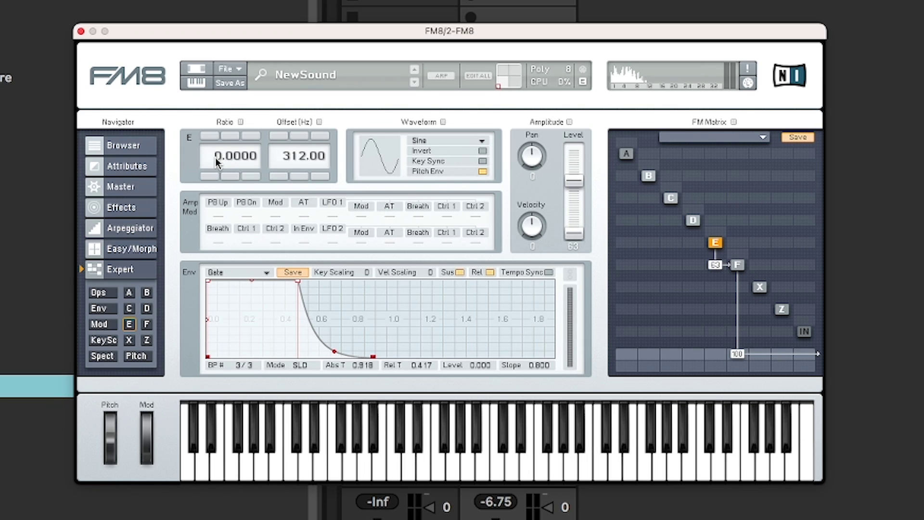
mouse_move(219, 163)
mouse_down()
mouse_move(212, 140)
mouse_move(224, 167)
mouse_move(220, 86)
mouse_move(217, 154)
mouse_up()
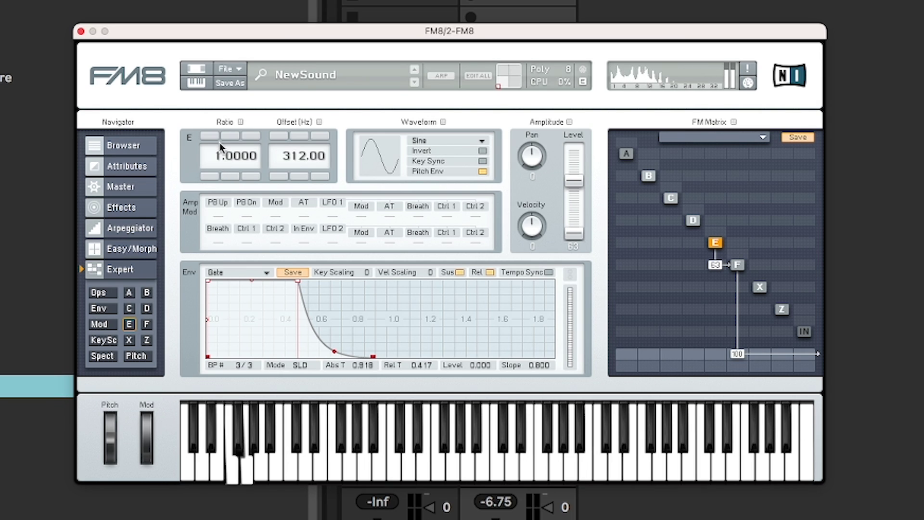
drag(299, 164, 465, 350)
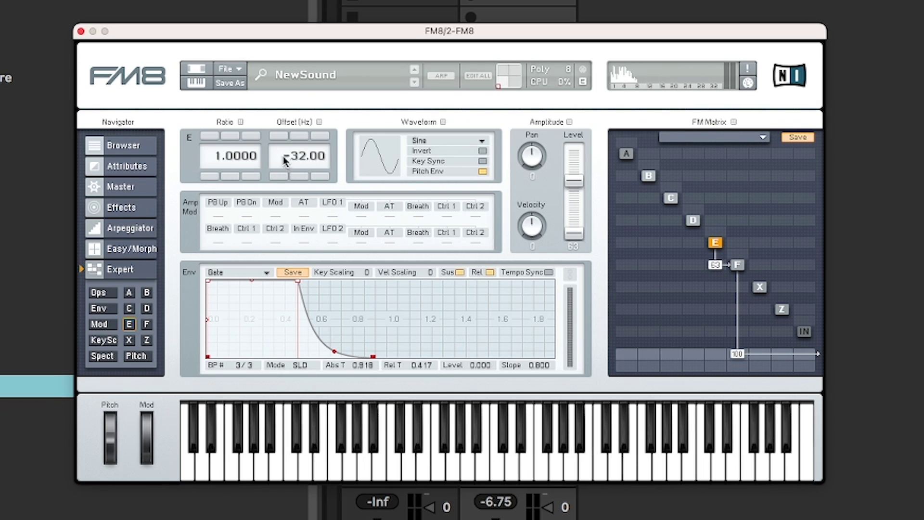
text(0)
key(Return)
- Reset both operator E's and operator F's envelopes to the Gate preset
click(271, 273)
click(214, 268)
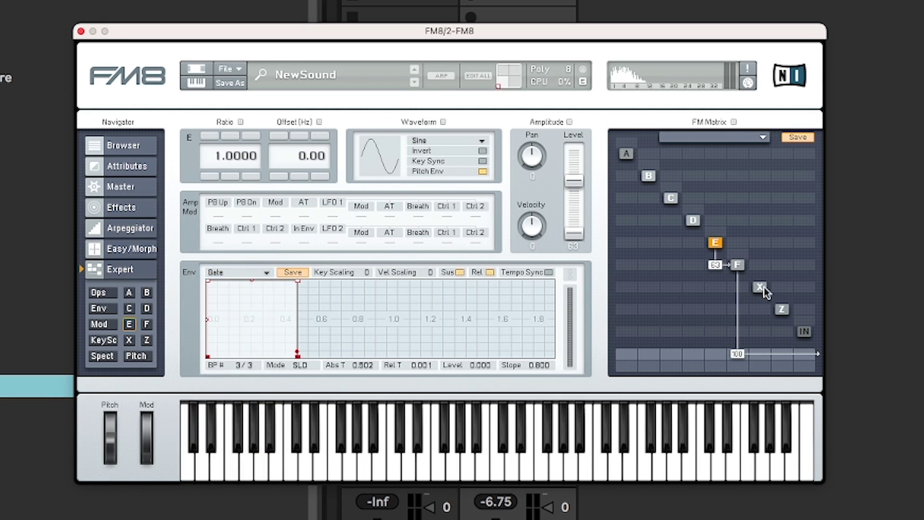
click(737, 265)
click(266, 273)
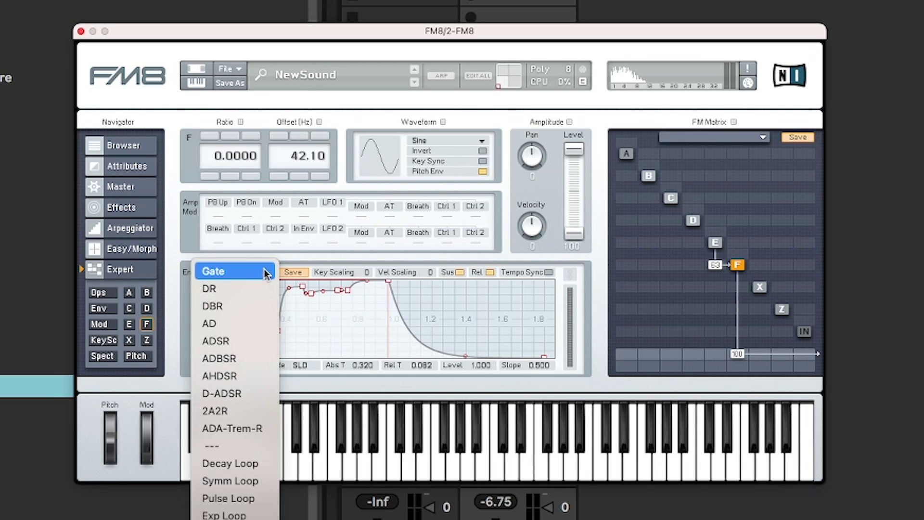
click(233, 270)
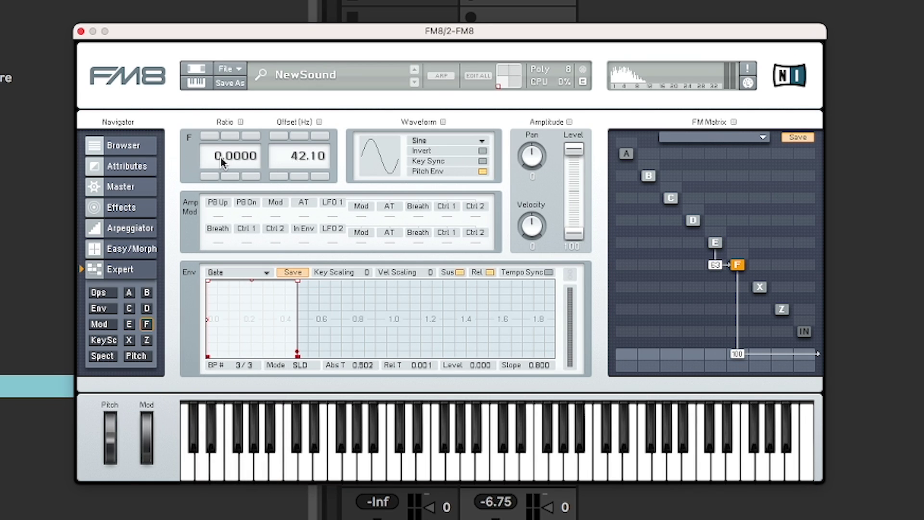
- Set operator F to ratio 1 with 0 Hz offset and remove E's modulation of F
scroll(221, 158, up, 13)
scroll(227, 156, up, 5)
text(1)
key(Return)
text(0)
key(Return)
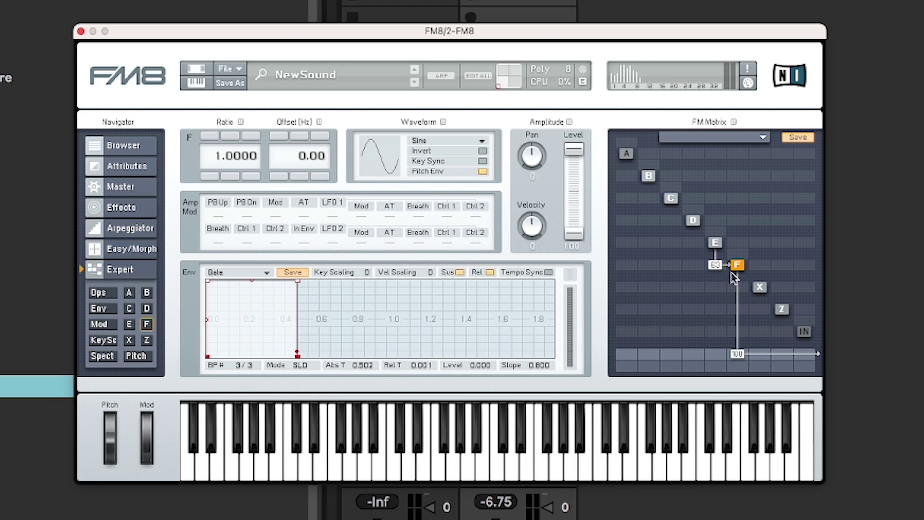
drag(717, 264, 714, 326)
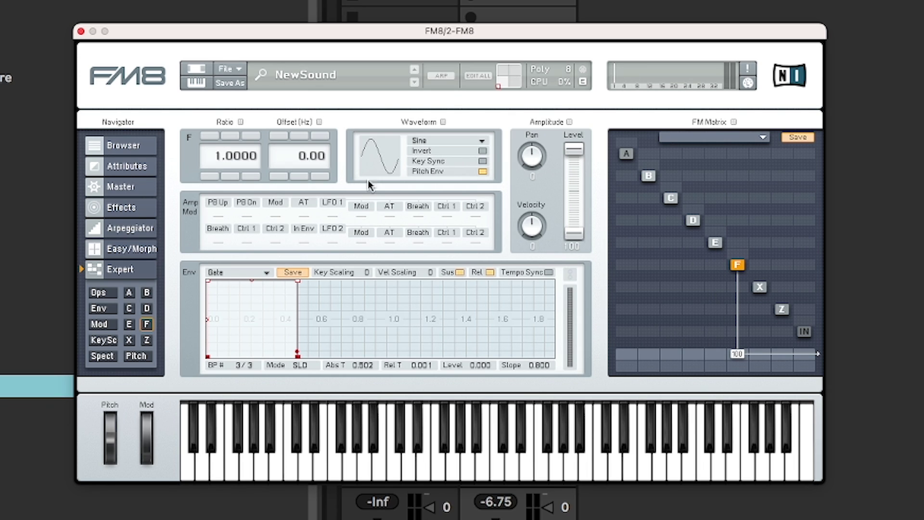
- Try TX Wave 2 and TX Wave 6 on operator F, settling on TX Wave 5
click(460, 140)
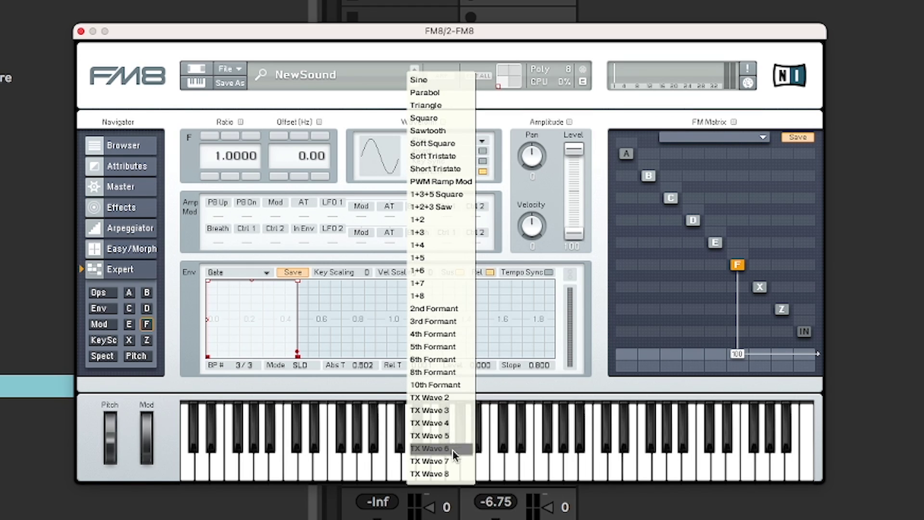
click(453, 398)
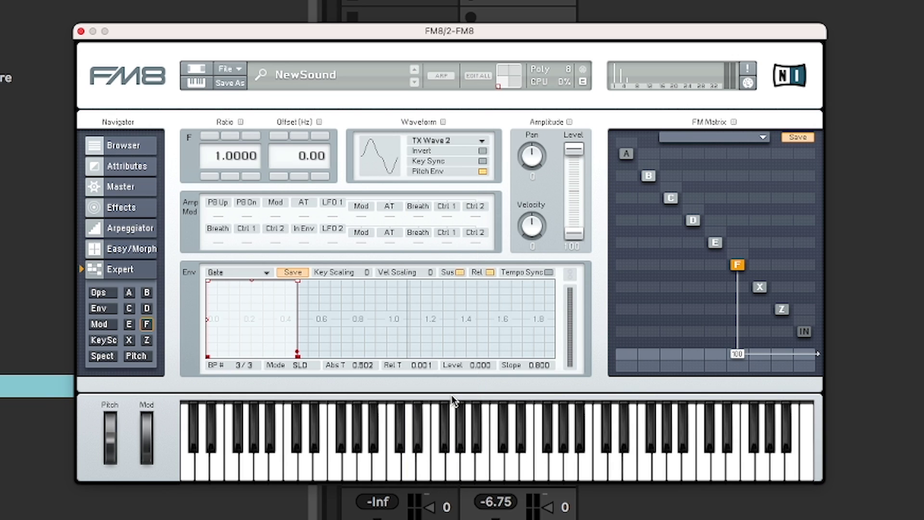
click(483, 141)
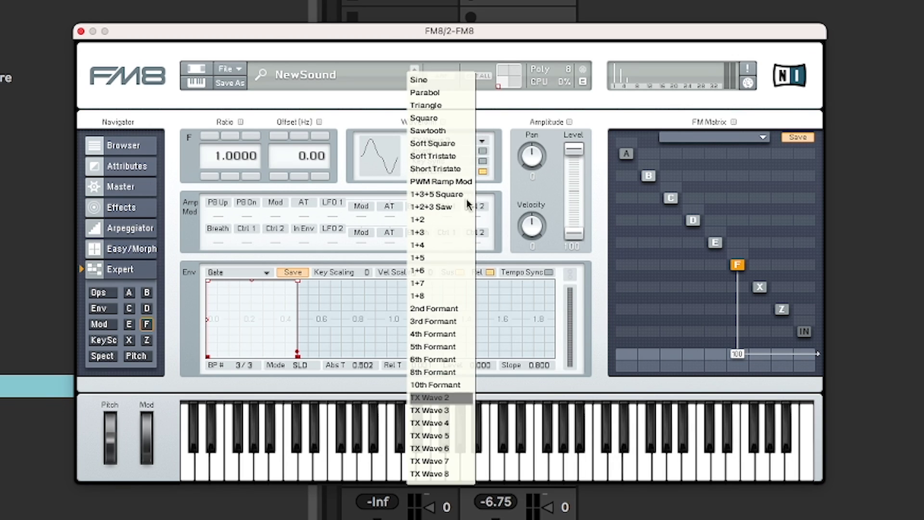
click(439, 448)
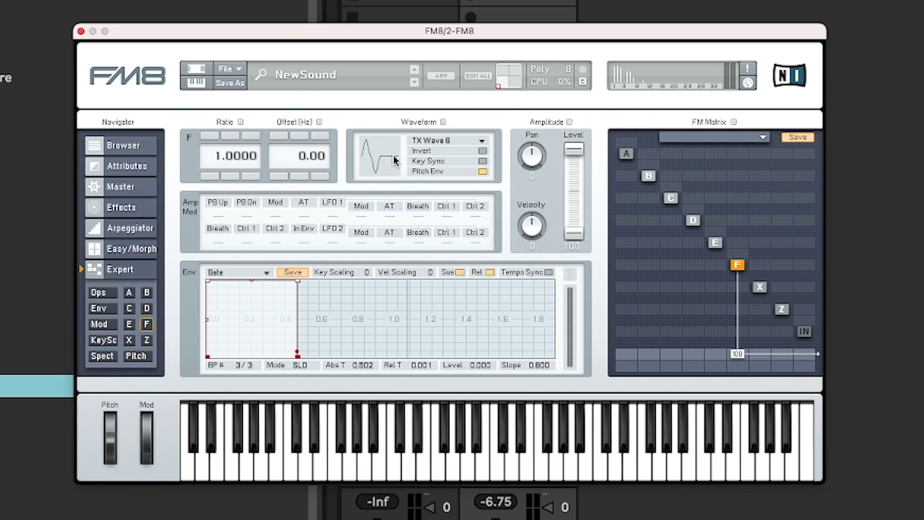
click(481, 141)
click(447, 436)
- Curve operator E's envelope decay down to level 0.724, then return to operator F's page
click(716, 243)
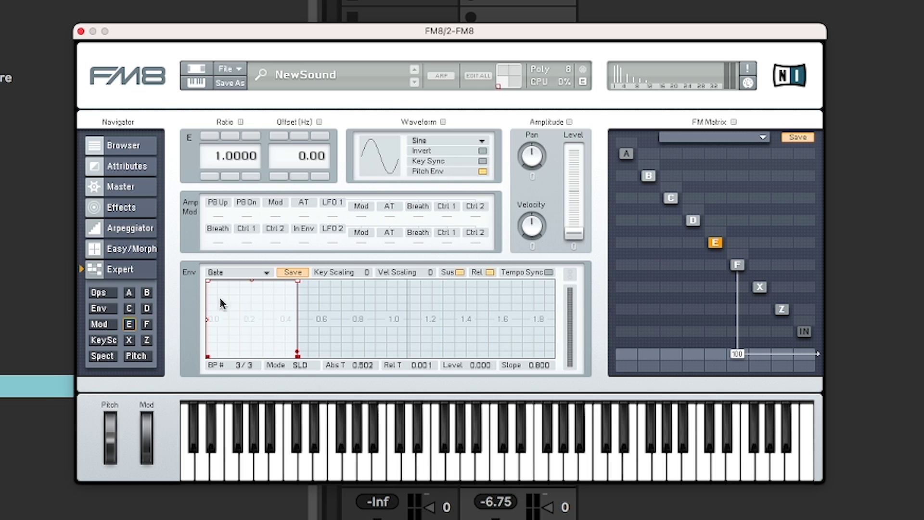
drag(293, 282, 300, 301)
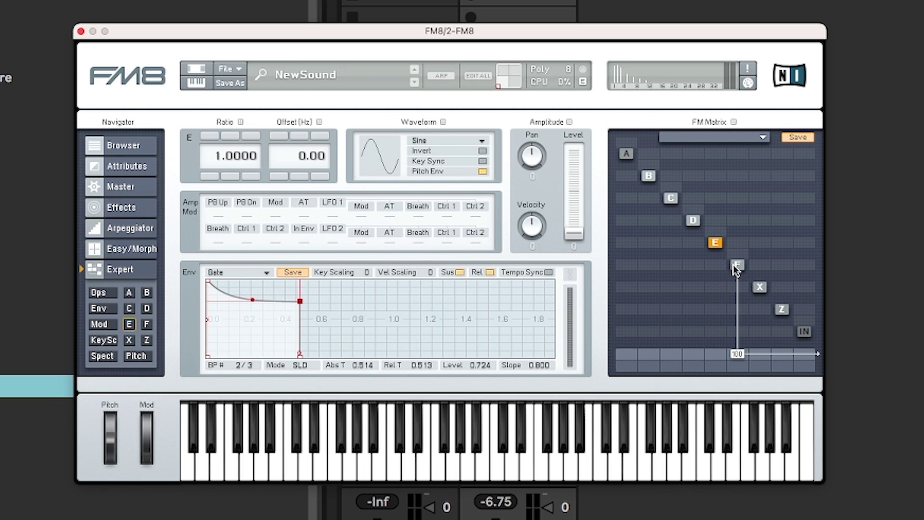
click(736, 266)
click(716, 243)
click(737, 265)
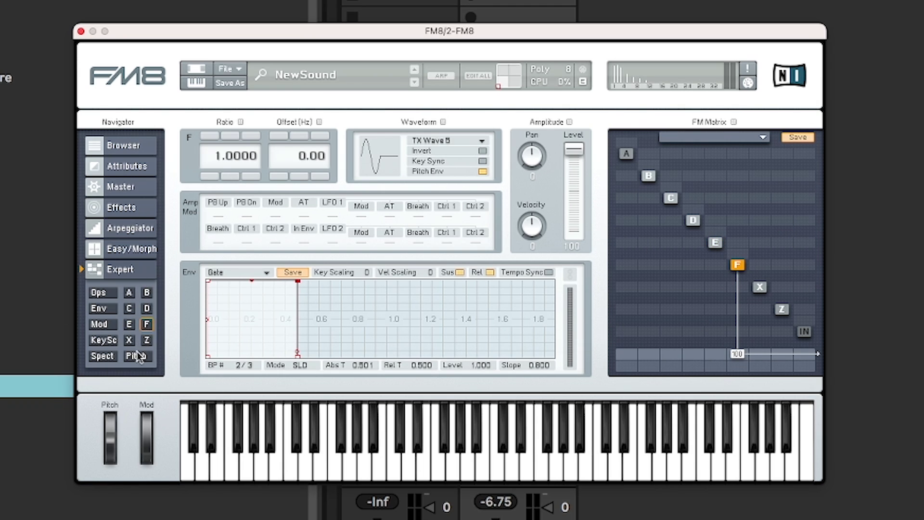
- In the all-operator envelope editor, shorten operator A's sustain and end it in a decay at 0.909
click(99, 293)
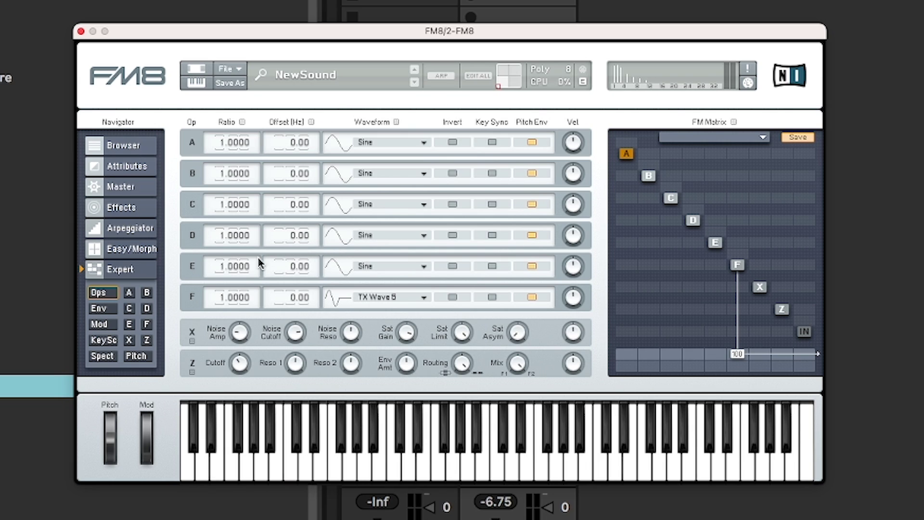
click(101, 309)
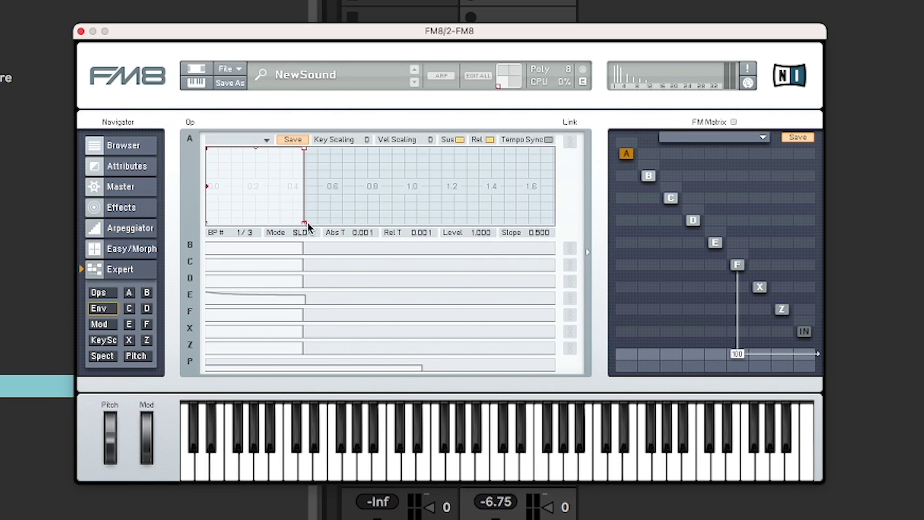
drag(304, 223, 337, 226)
click(307, 253)
- Expand operator F's envelope and stretch its release into a curved decay to zero at 0.703
click(315, 288)
click(315, 315)
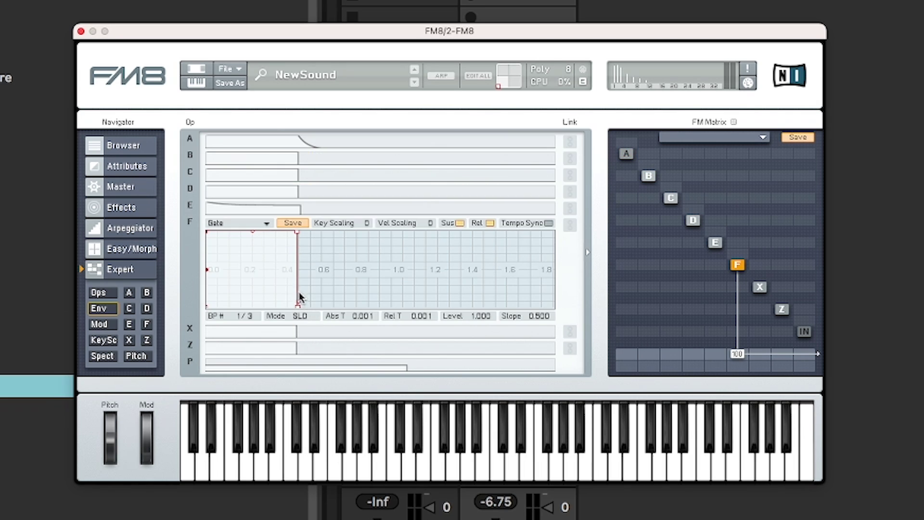
drag(299, 305, 336, 307)
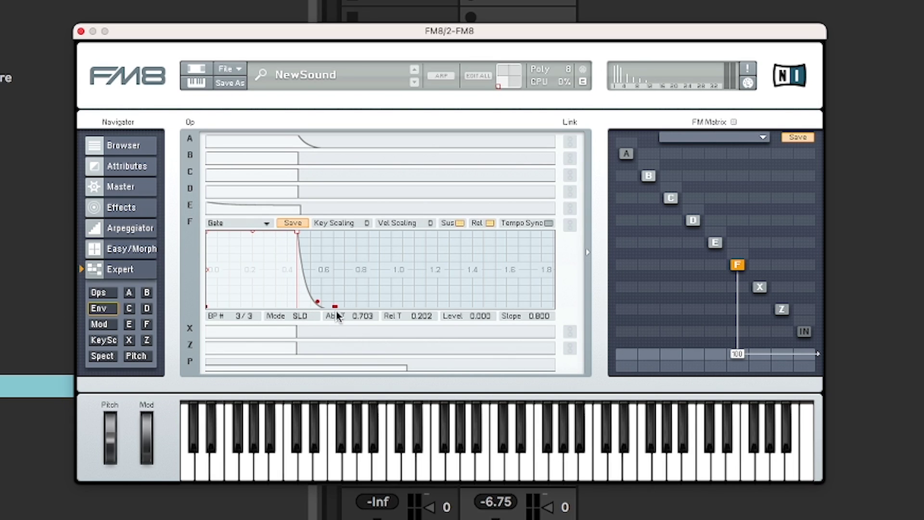
- Route LFO 1 to operator F at amount 100, with a TX Wave 4 shape at rate 78
click(108, 325)
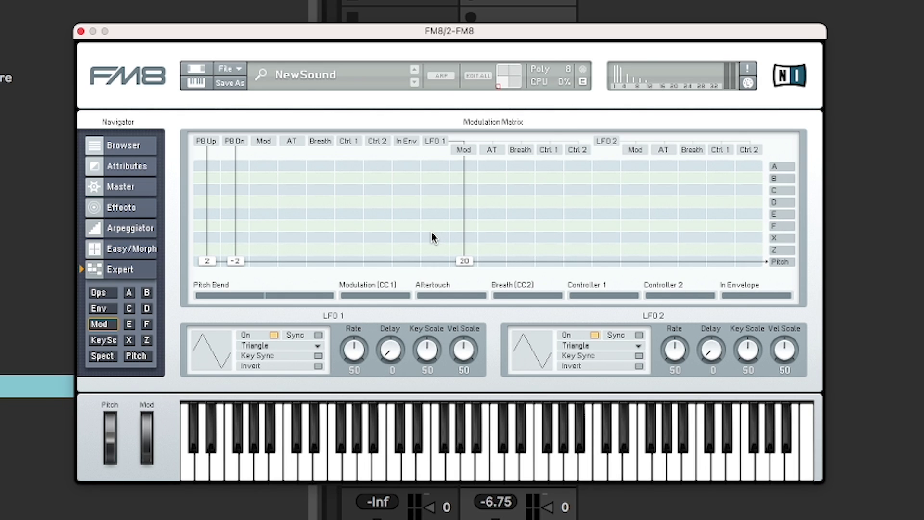
drag(434, 226, 430, 198)
drag(356, 354, 357, 373)
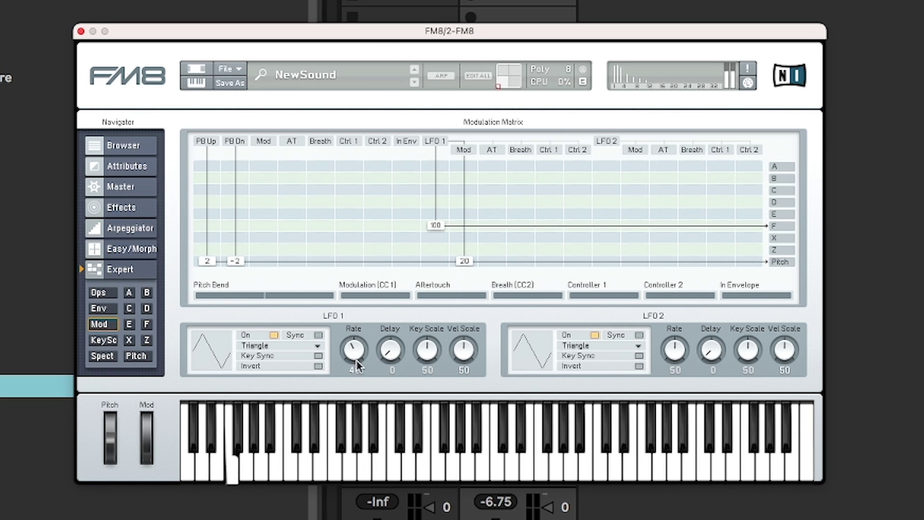
click(285, 347)
click(268, 410)
drag(354, 349, 346, 289)
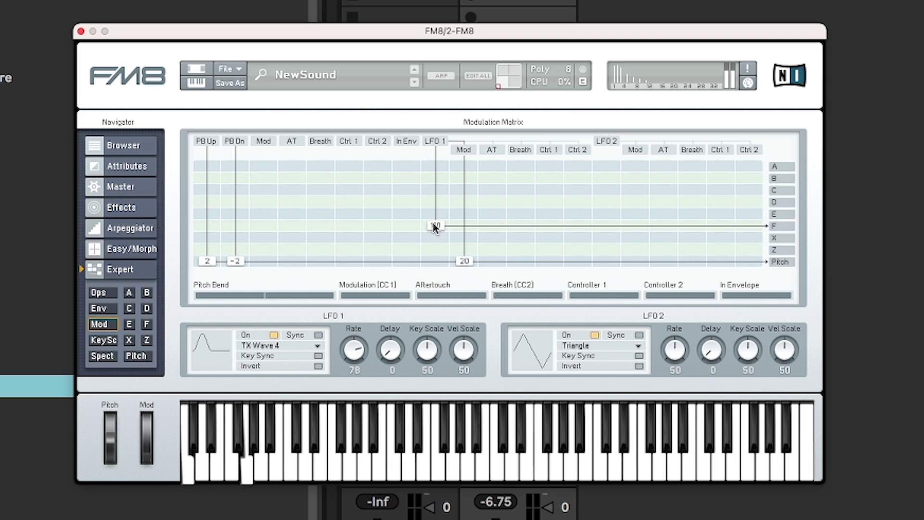
drag(436, 226, 421, 168)
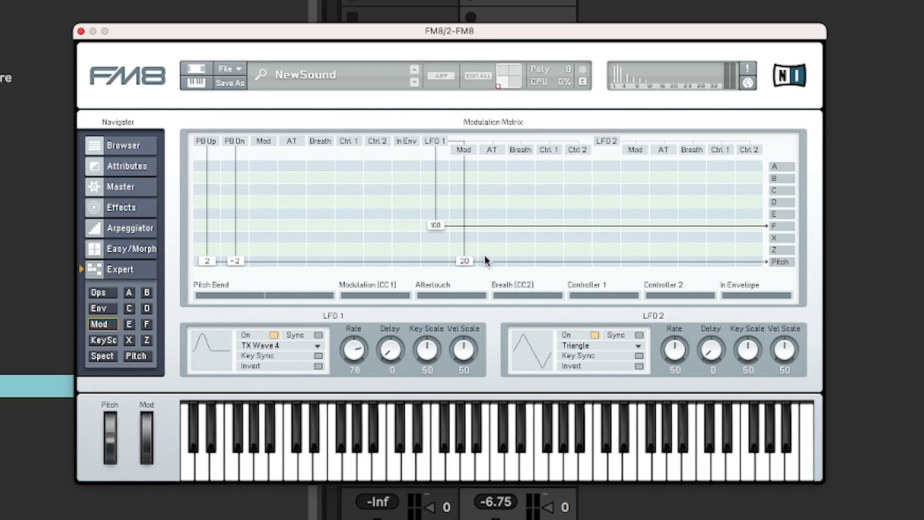
- With the spectrum showing, set operator E modulating F at 12 and F modulating E at 16
click(103, 341)
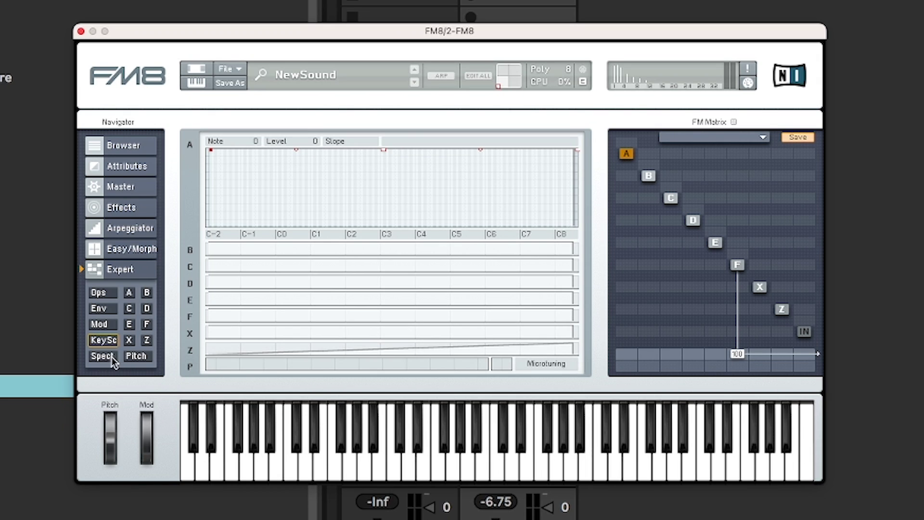
click(104, 358)
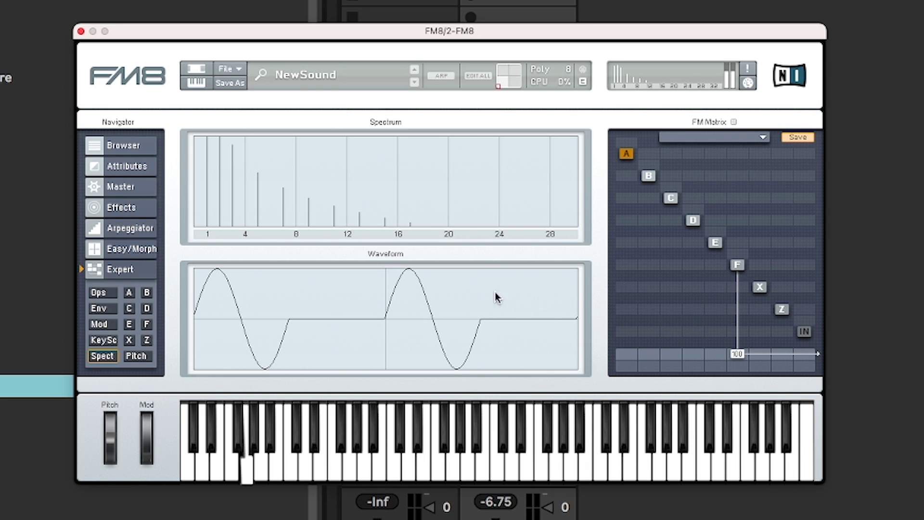
click(738, 265)
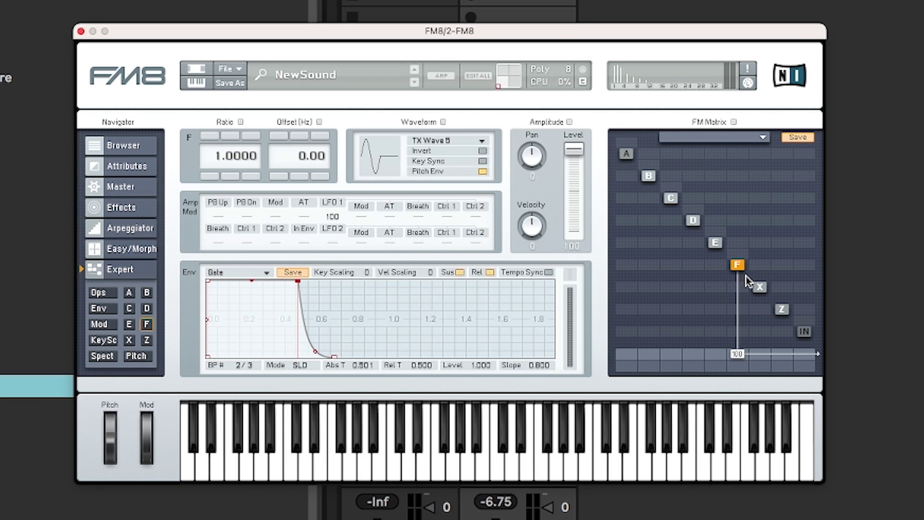
click(102, 356)
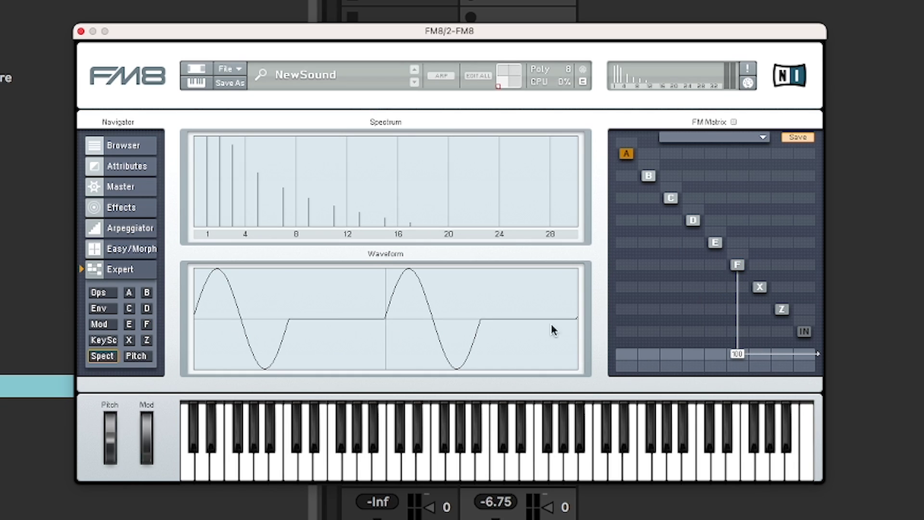
mouse_move(714, 270)
mouse_down()
mouse_move(713, 212)
mouse_move(716, 222)
mouse_move(737, 233)
mouse_move(739, 225)
mouse_move(716, 303)
mouse_move(714, 253)
mouse_move(716, 273)
mouse_up()
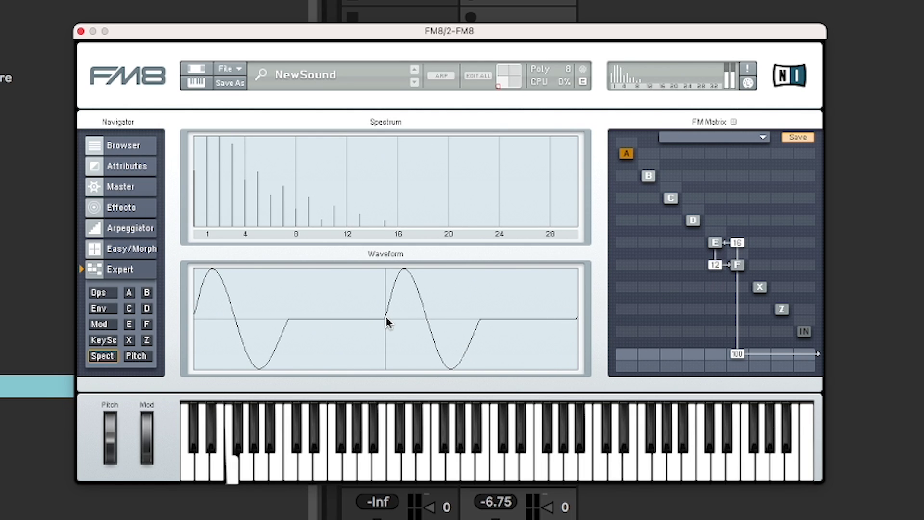
- Uncheck Pitch Env for operator F and return to the pitch envelope page
click(134, 356)
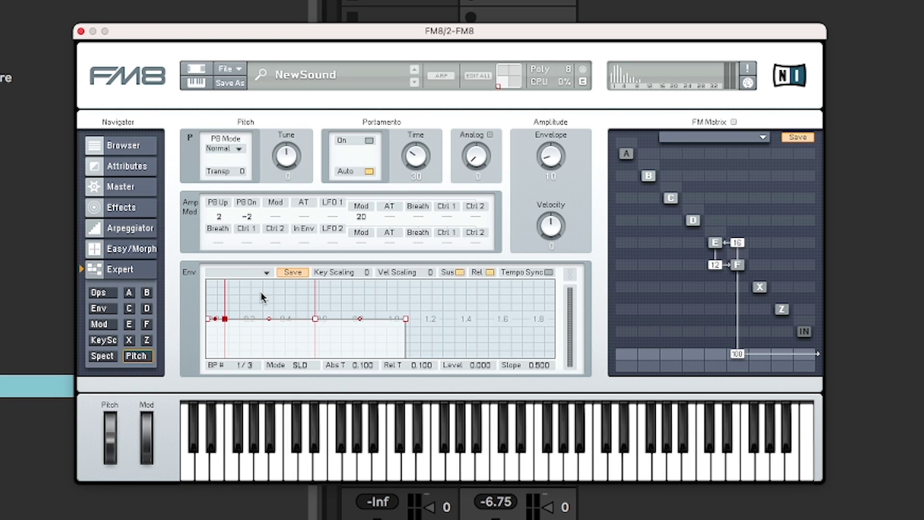
click(738, 265)
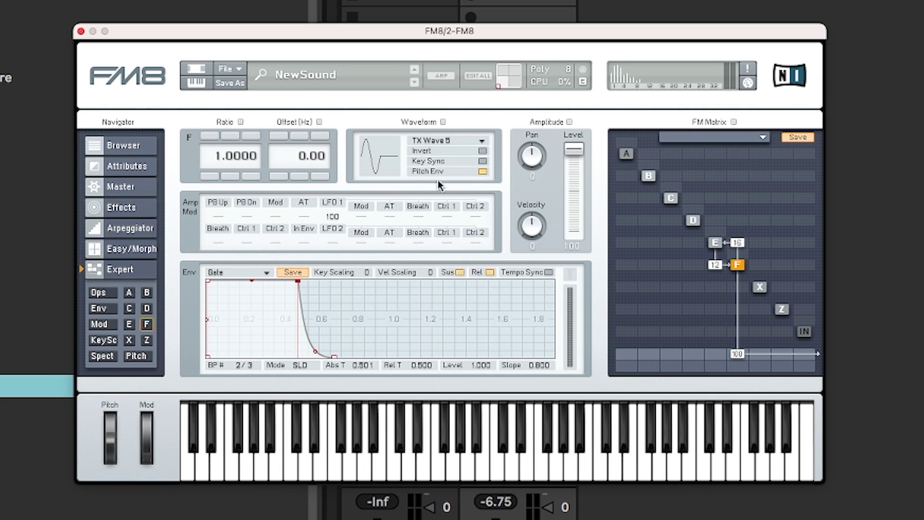
click(482, 172)
click(134, 356)
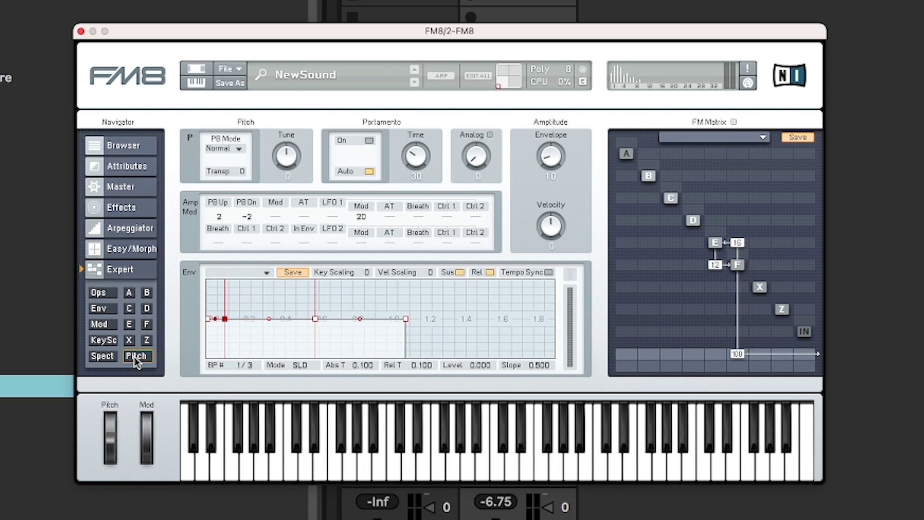
- Reshape the pitch envelope to start high and fall, and raise its amount to 23
click(209, 319)
drag(208, 321, 202, 380)
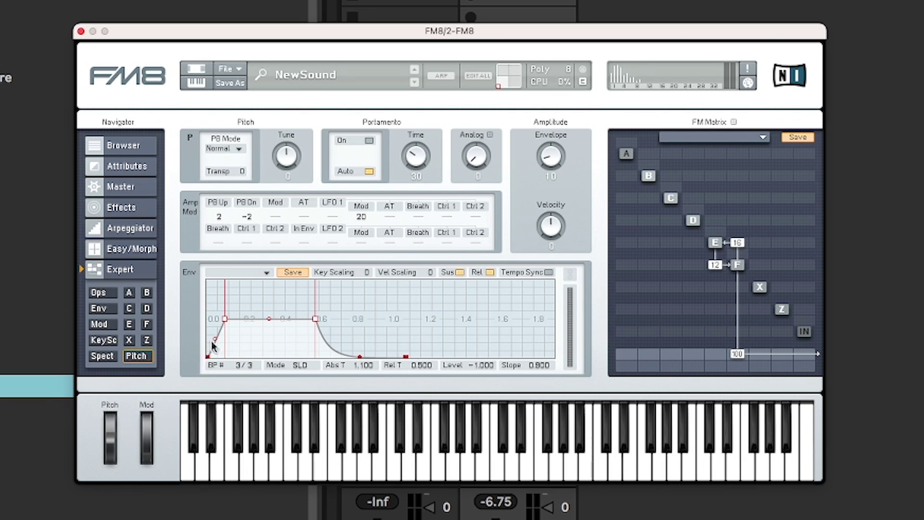
drag(224, 320, 223, 314)
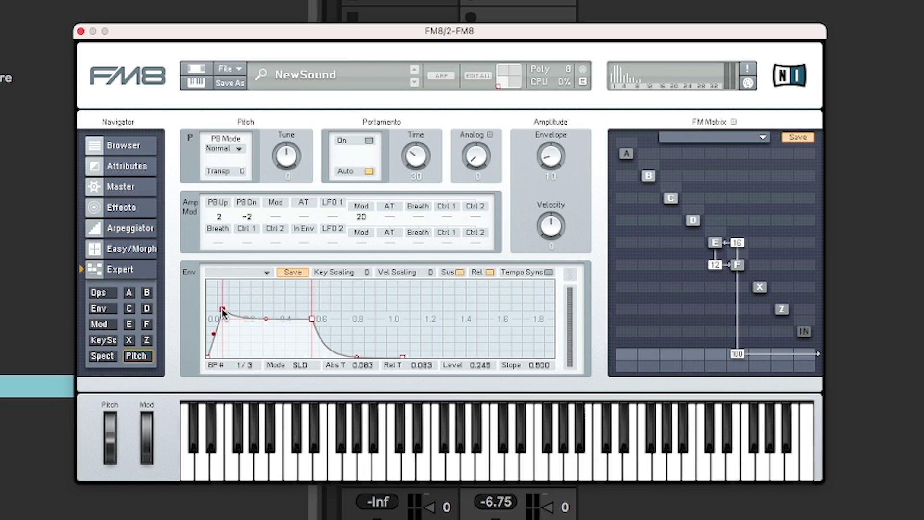
drag(222, 307, 187, 305)
mouse_move(298, 320)
mouse_down()
mouse_move(270, 324)
mouse_move(308, 334)
mouse_up()
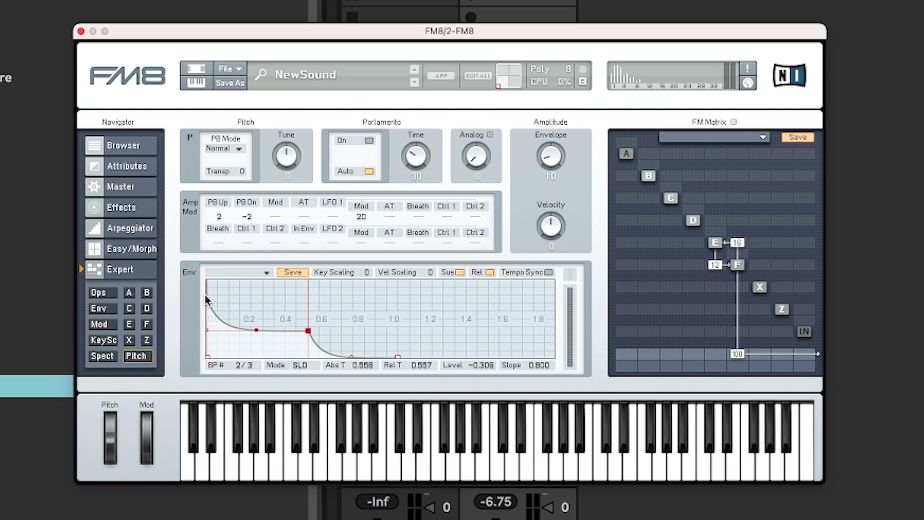
mouse_move(205, 299)
mouse_down()
mouse_move(210, 305)
mouse_move(207, 291)
mouse_up()
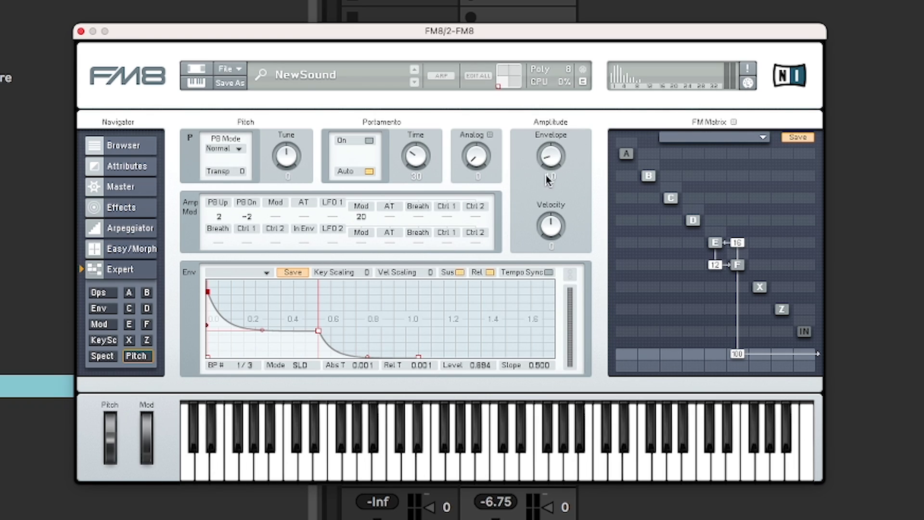
drag(549, 179, 542, 106)
- On the Master page, push up the Analog and Digital quality amounts
click(124, 190)
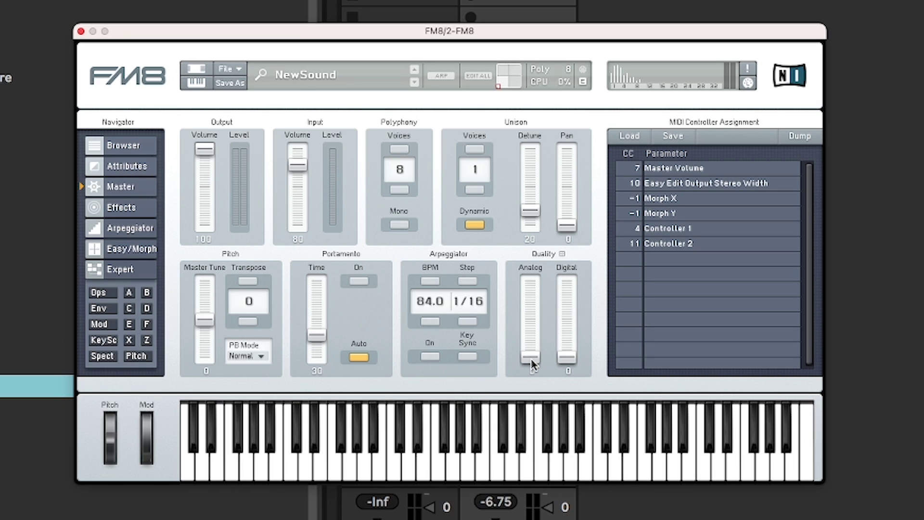
drag(531, 363, 530, 388)
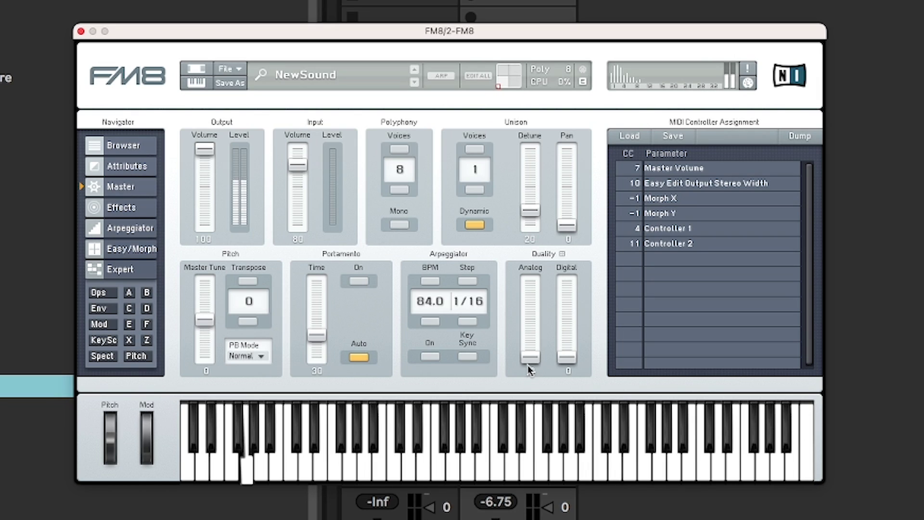
drag(529, 359, 543, 255)
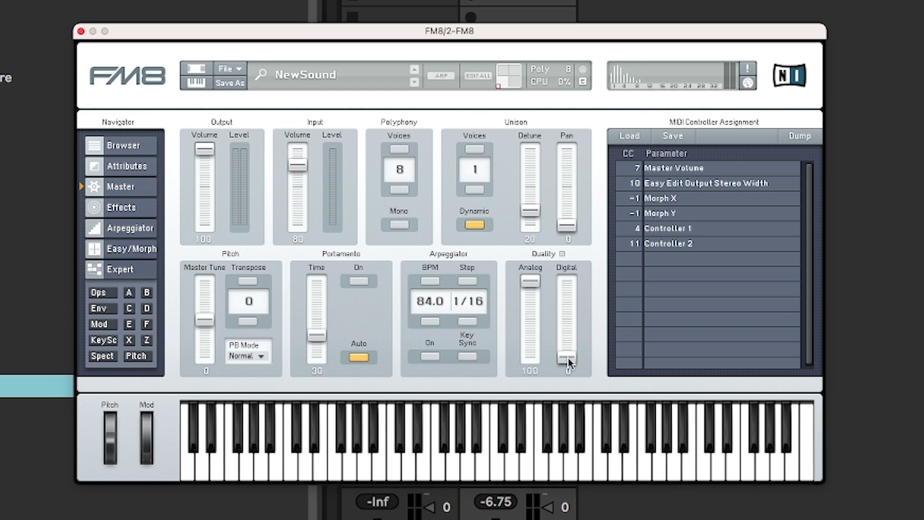
drag(568, 357, 563, 268)
click(121, 208)
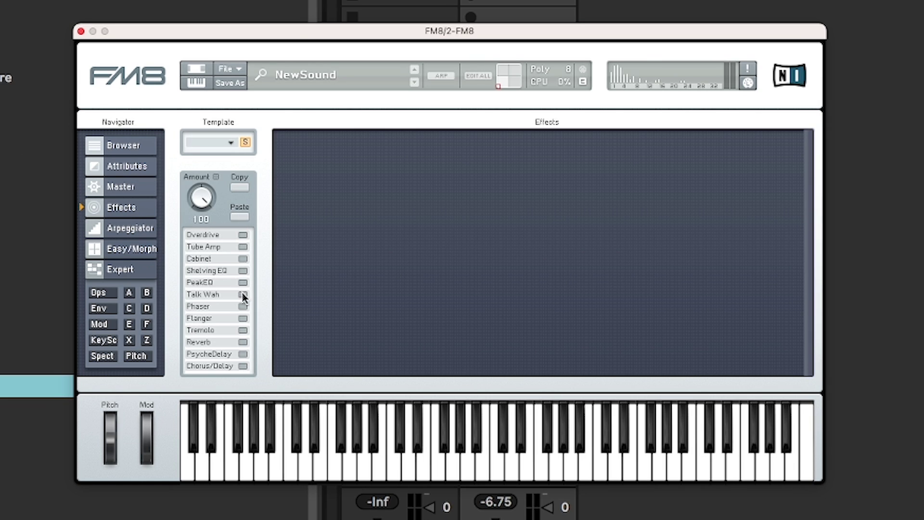
click(243, 331)
click(243, 319)
click(242, 330)
click(243, 282)
click(337, 409)
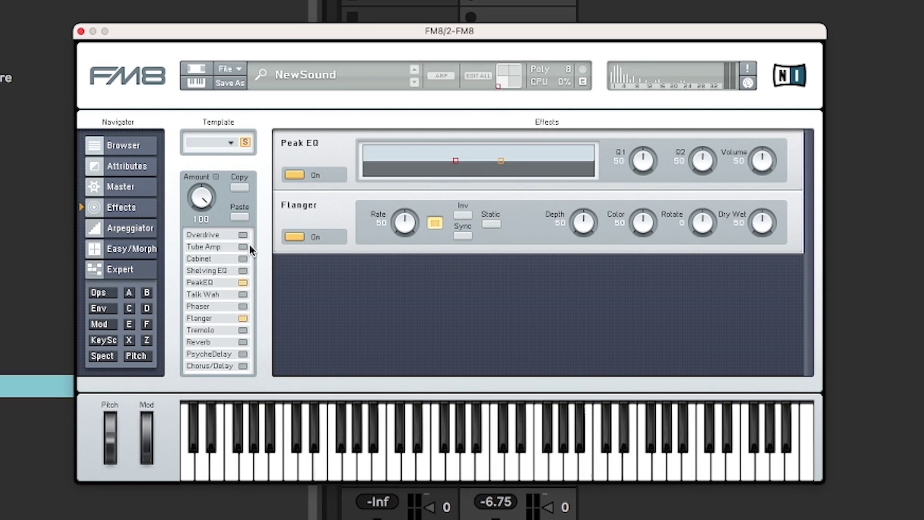
click(243, 342)
click(300, 439)
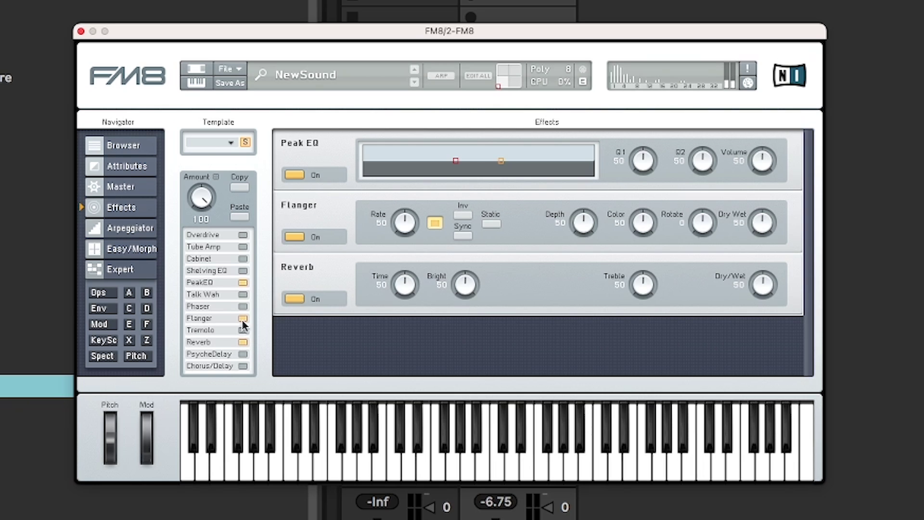
click(243, 343)
click(243, 318)
click(244, 283)
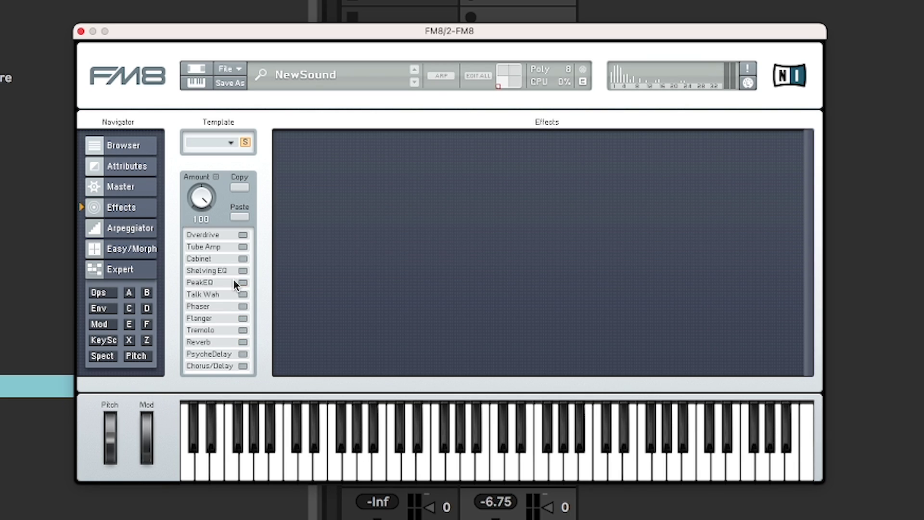